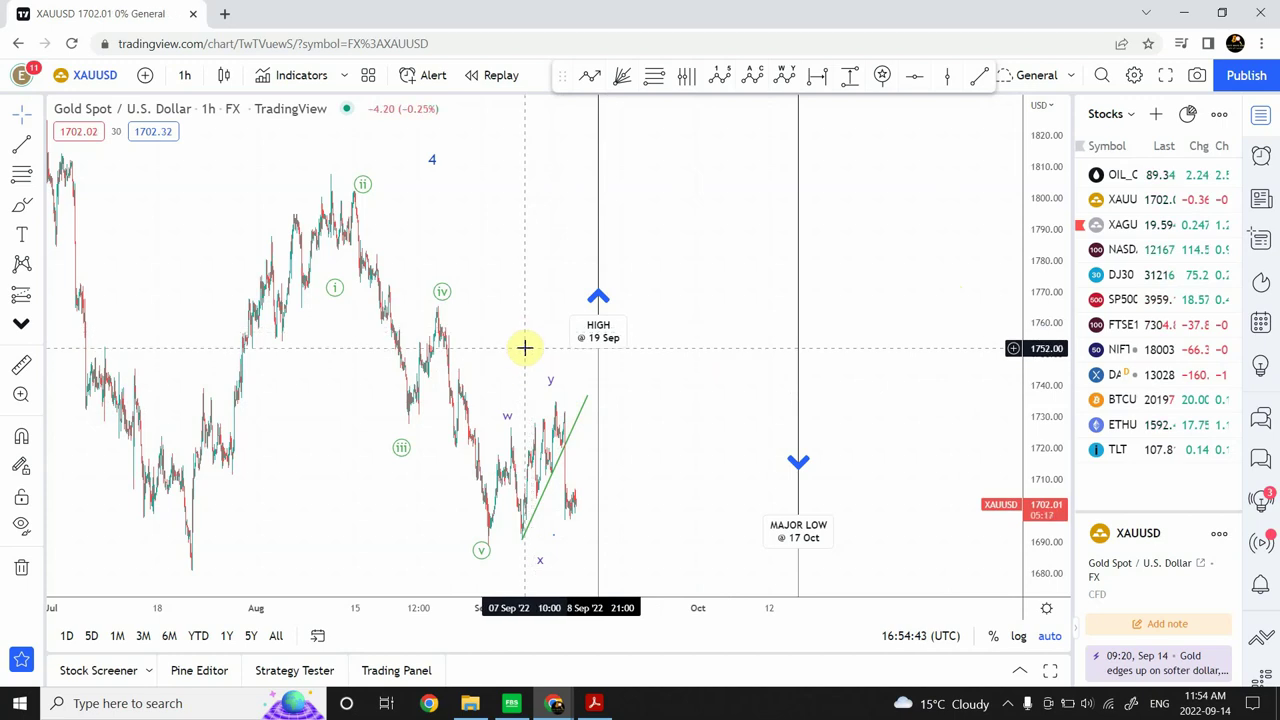
Select the HIGH 19 Sep vertical line, then switch the gold chart to the 1-day timeframe
{"action": "left_click_drag", "start_coordinate": [525, 348], "coordinate": [531, 292]}
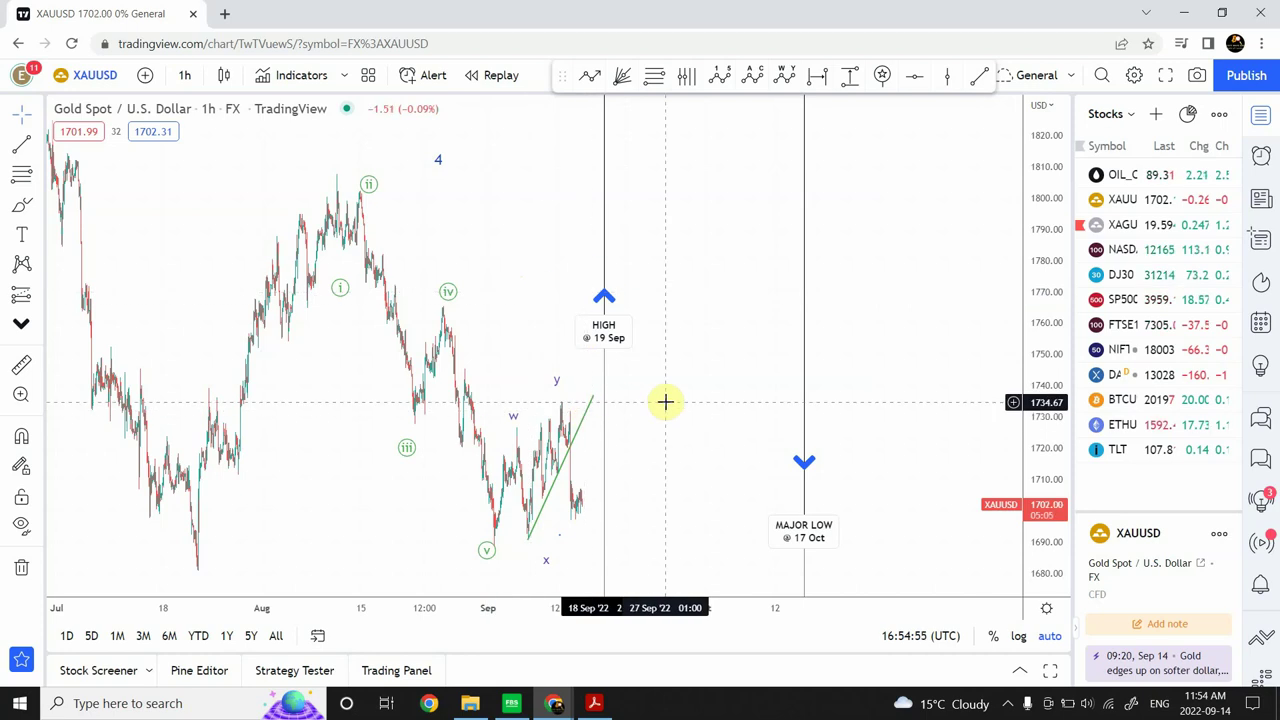
{"action": "left_click", "coordinate": [592, 351]}
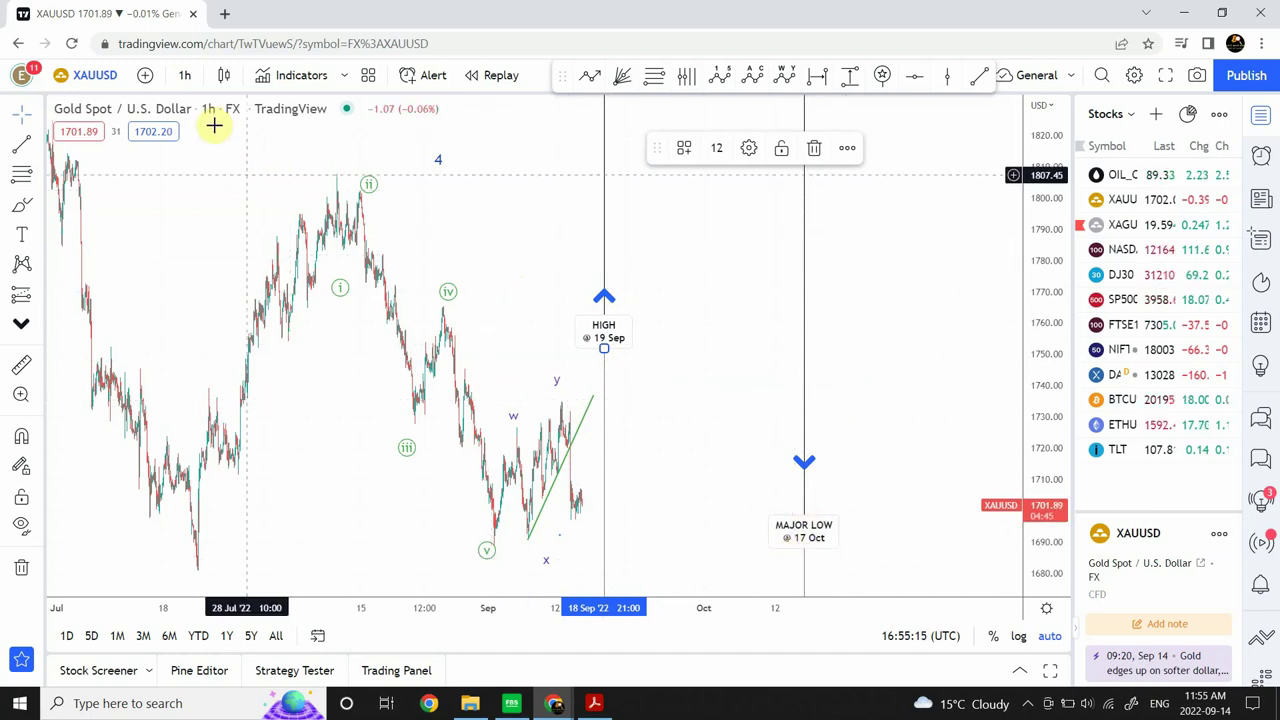
{"action": "left_click", "coordinate": [188, 78]}
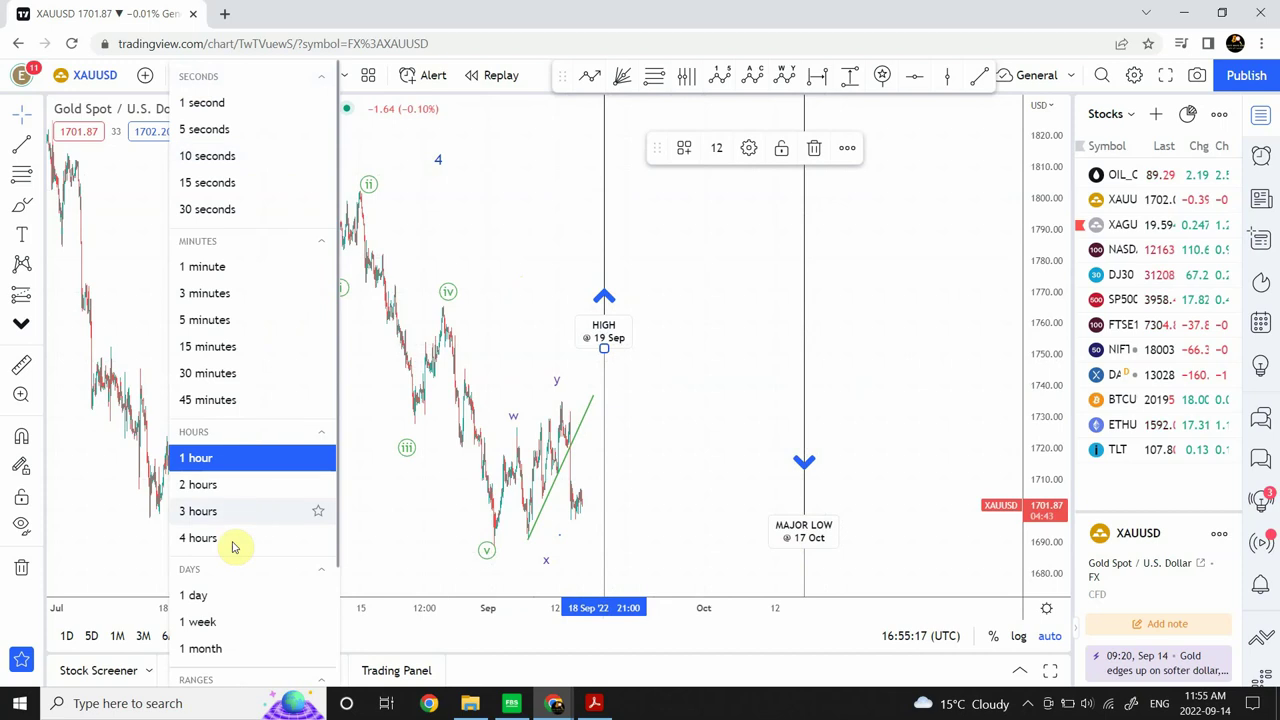
{"action": "left_click", "coordinate": [224, 596]}
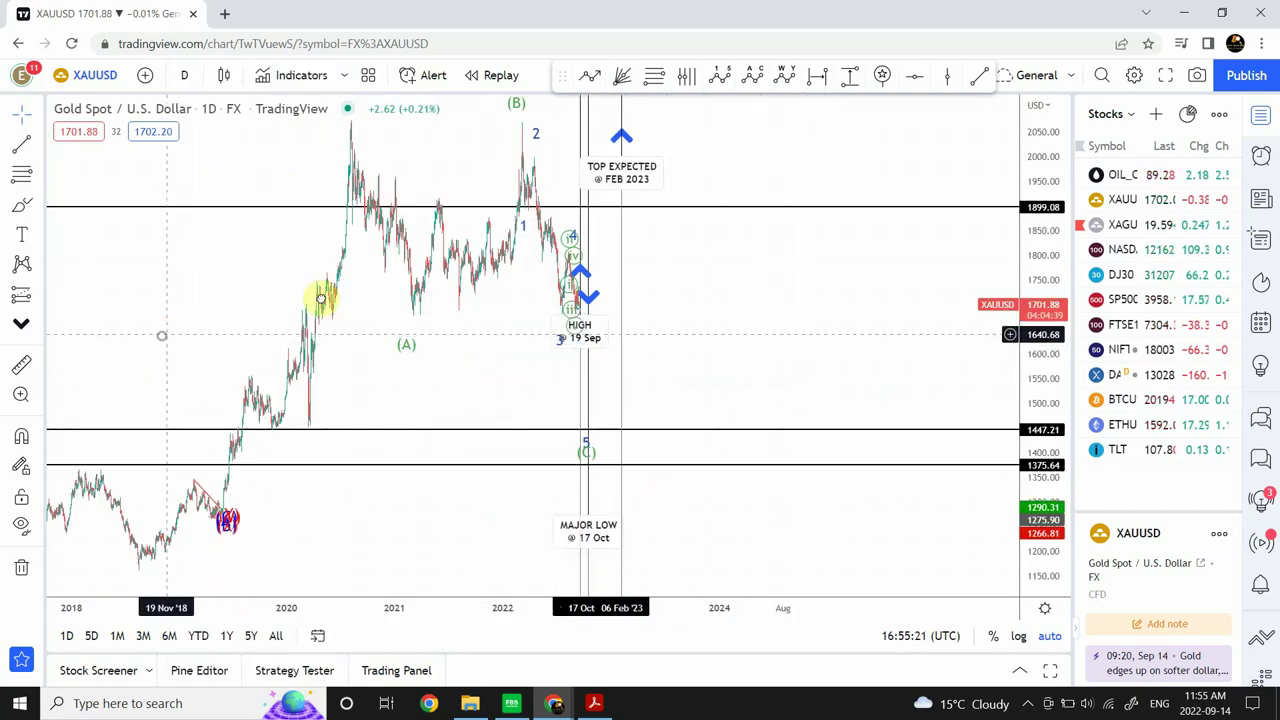
Pan through the 2014–2022 history on the daily chart and inspect the 1375.64 horizontal level
{"action": "left_click_drag", "start_coordinate": [323, 294], "coordinate": [582, 303]}
{"action": "scroll", "coordinate": [582, 303], "scroll_direction": "down", "scroll_amount": 3}
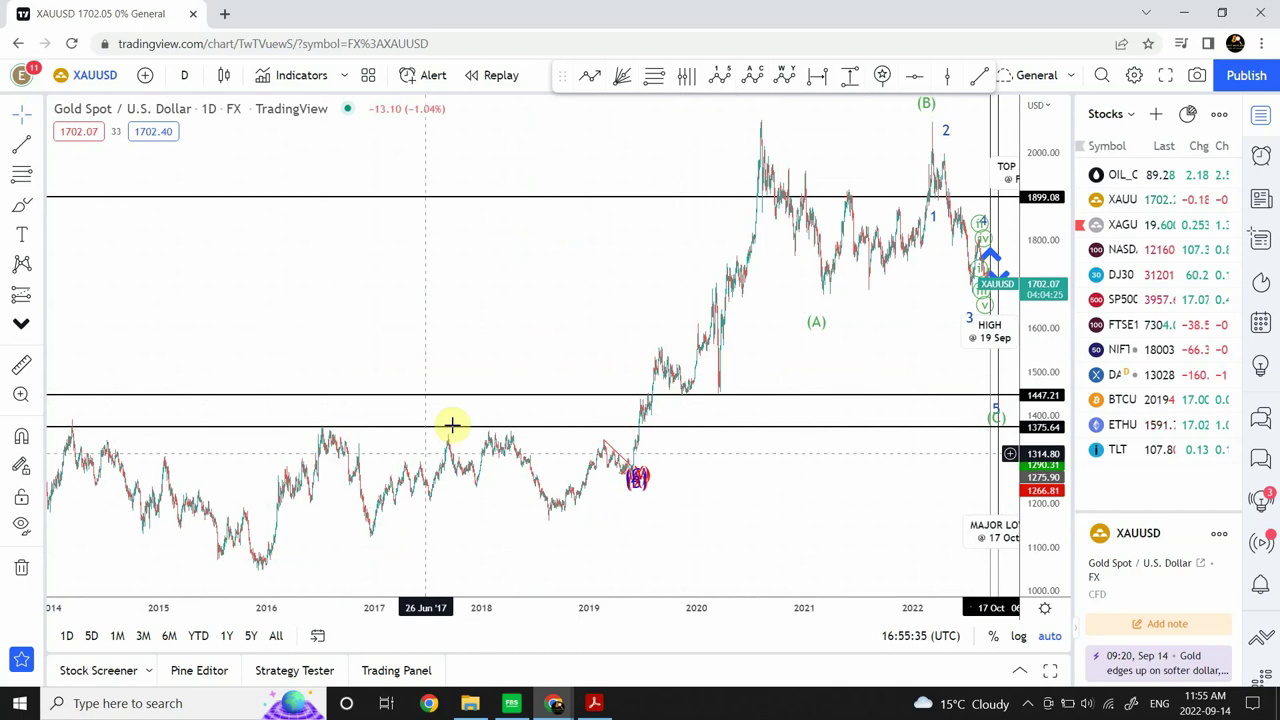
{"action": "scroll", "coordinate": [543, 357], "scroll_direction": "left", "scroll_amount": 5}
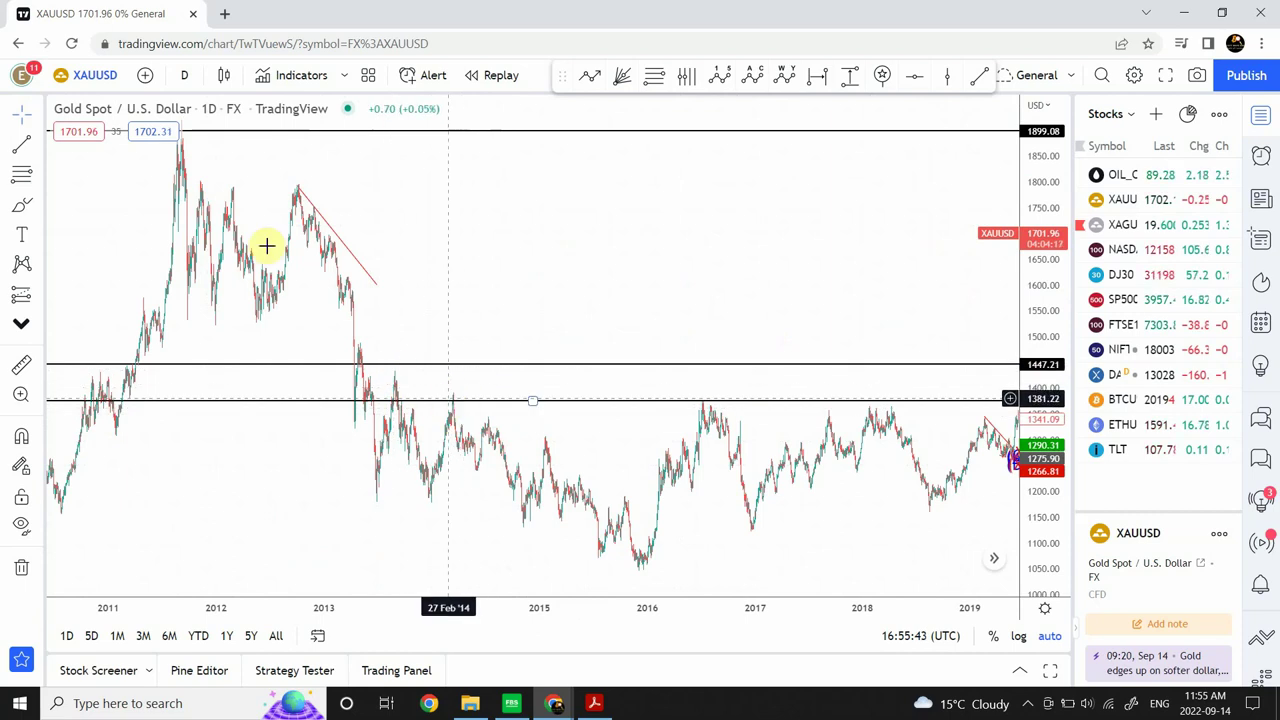
{"action": "left_click_drag", "start_coordinate": [669, 291], "coordinate": [381, 373]}
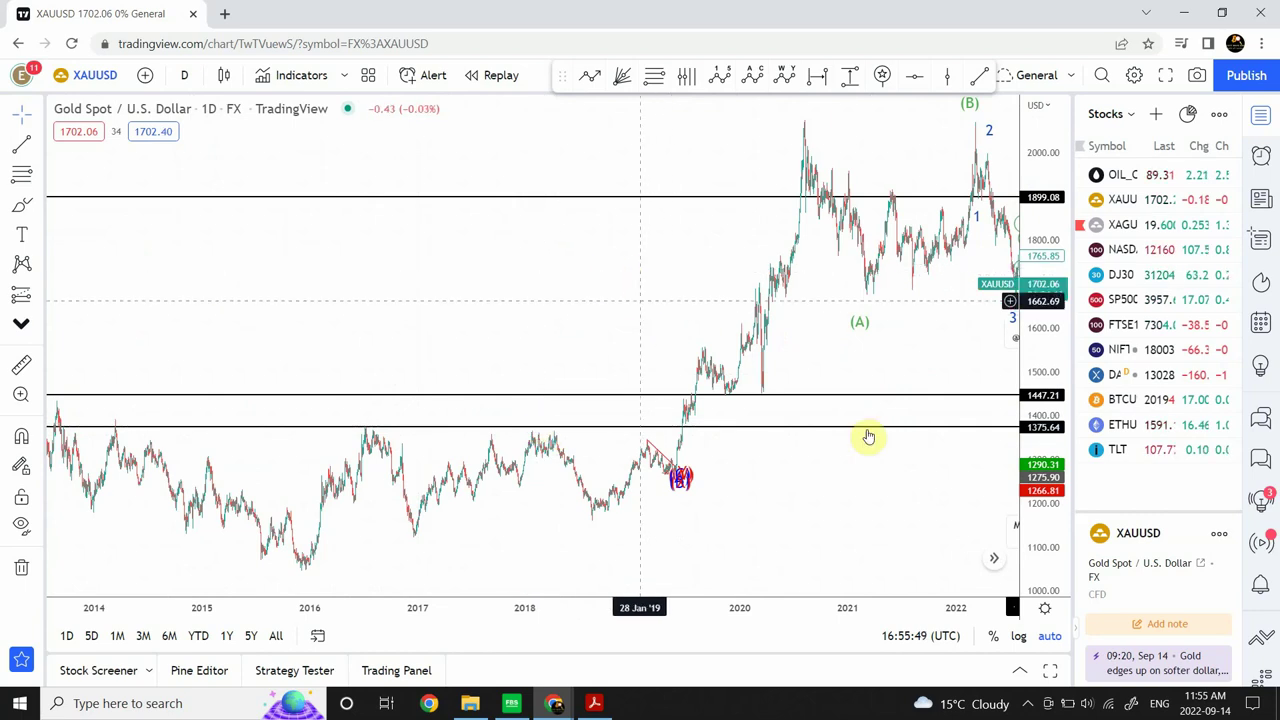
{"action": "left_click_drag", "start_coordinate": [603, 331], "coordinate": [340, 272]}
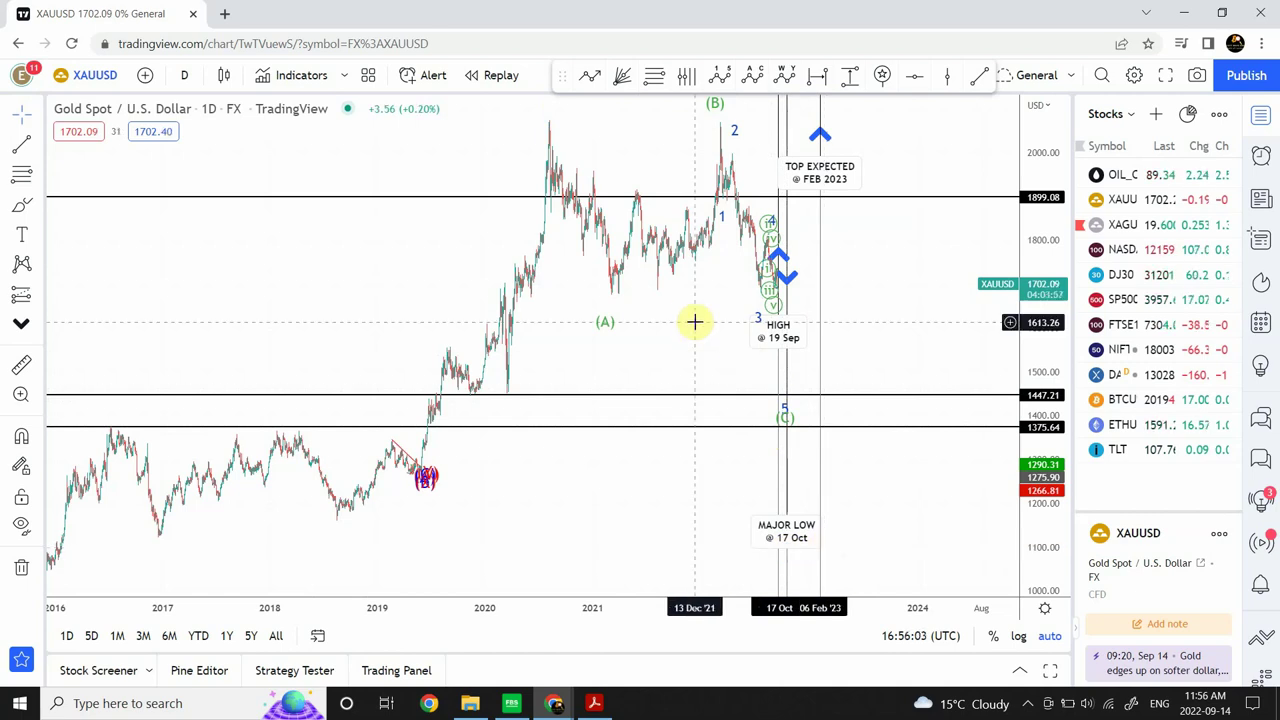
{"action": "left_click", "coordinate": [780, 428]}
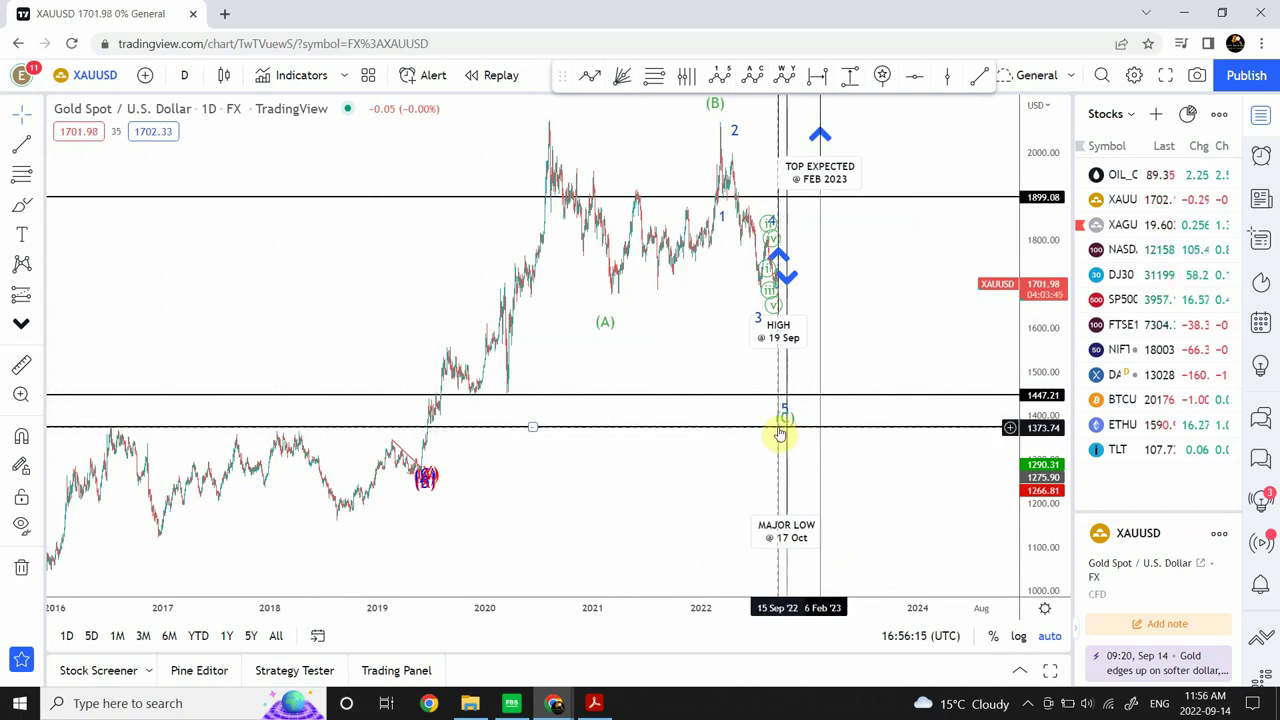
{"action": "left_click", "coordinate": [701, 364]}
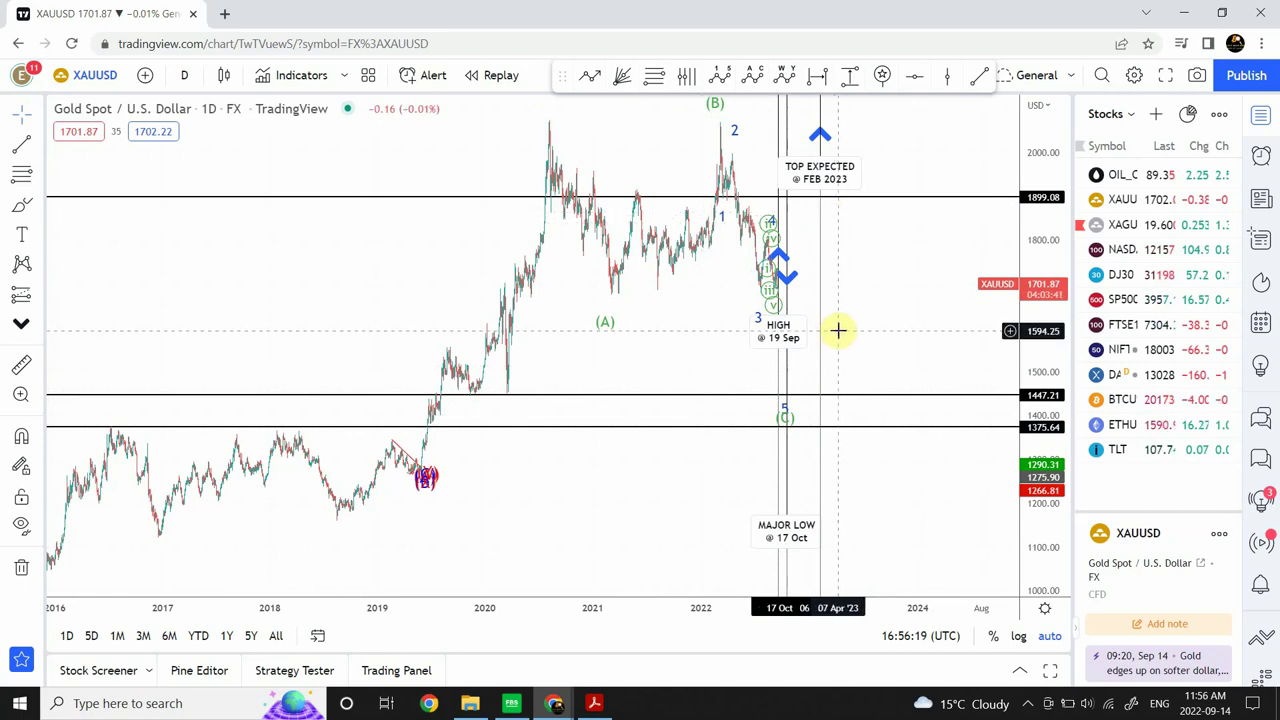
Go via 1 hour to the 15-minute timeframe, zoomed in on the recent rising support line
{"action": "left_click", "coordinate": [185, 78]}
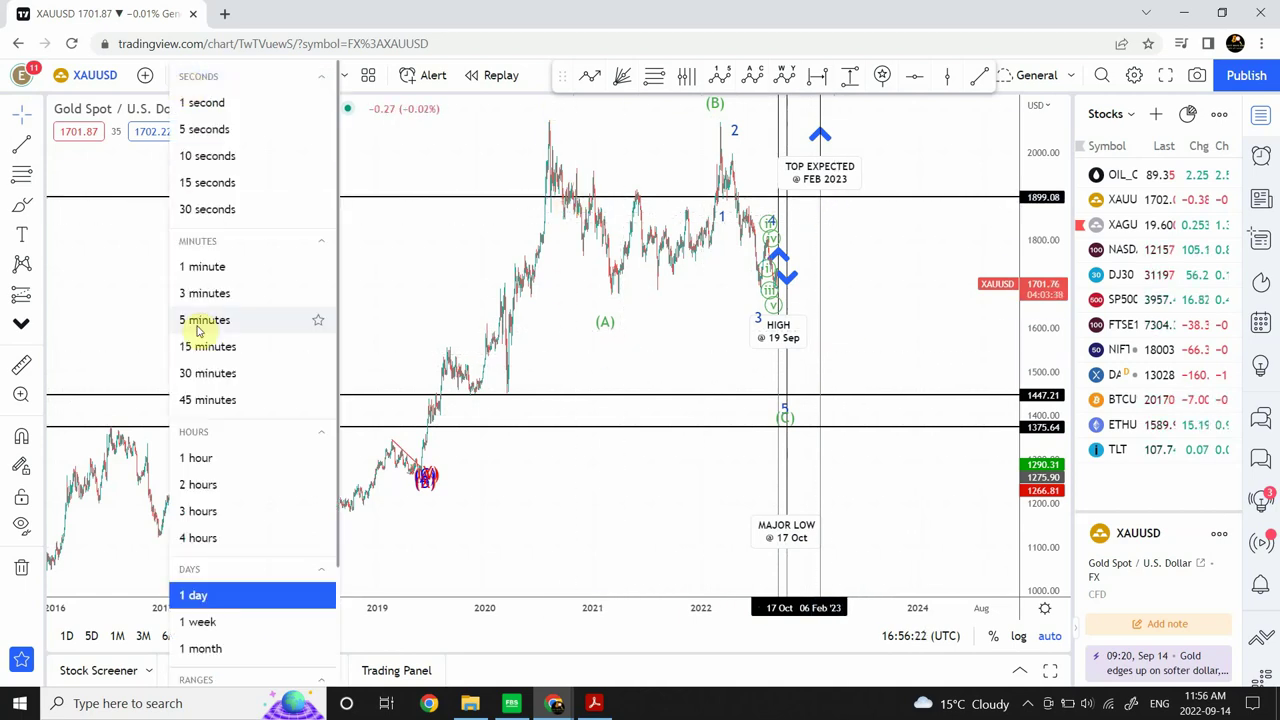
{"action": "left_click", "coordinate": [200, 461]}
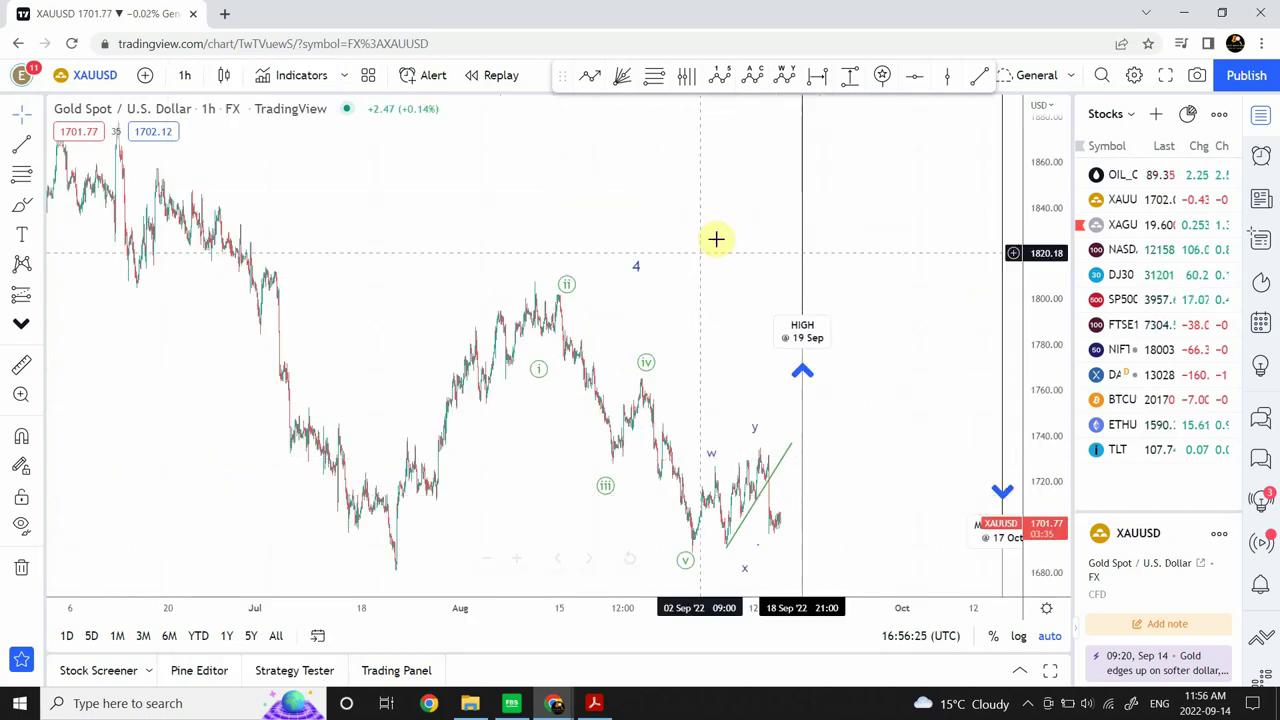
{"action": "left_click_drag", "start_coordinate": [716, 239], "coordinate": [566, 205]}
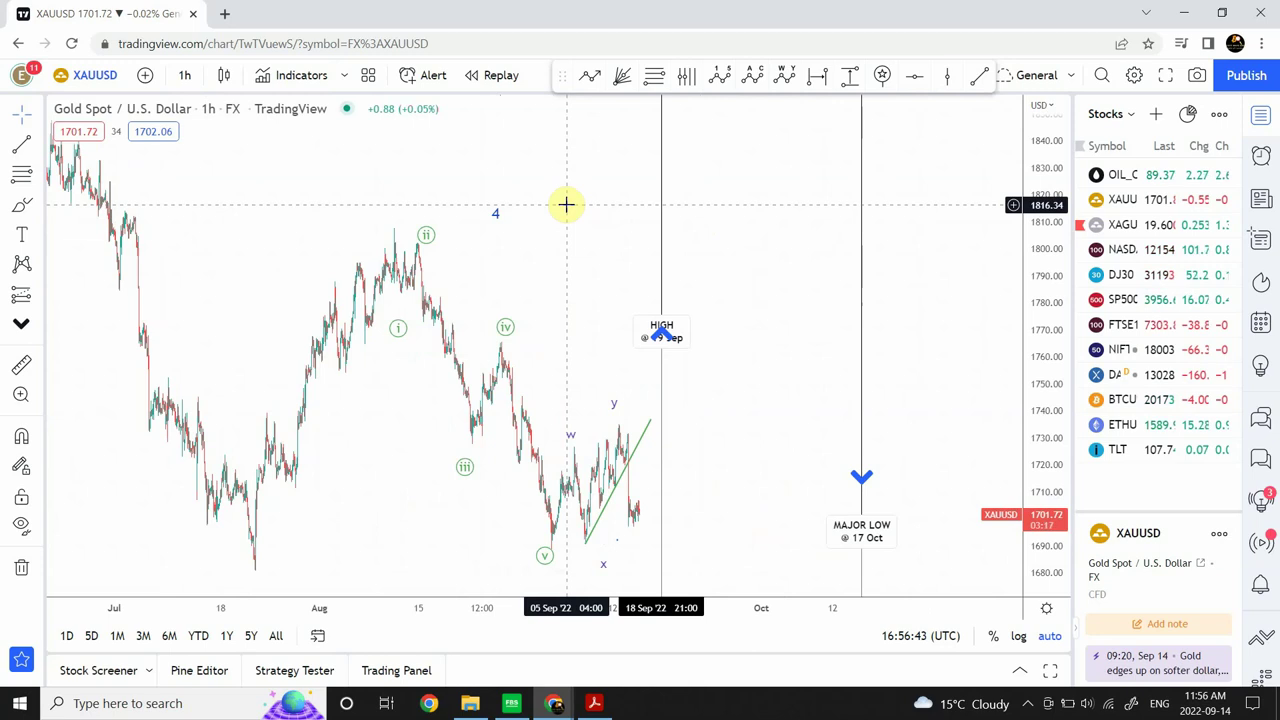
{"action": "mouse_move", "coordinate": [623, 560]}
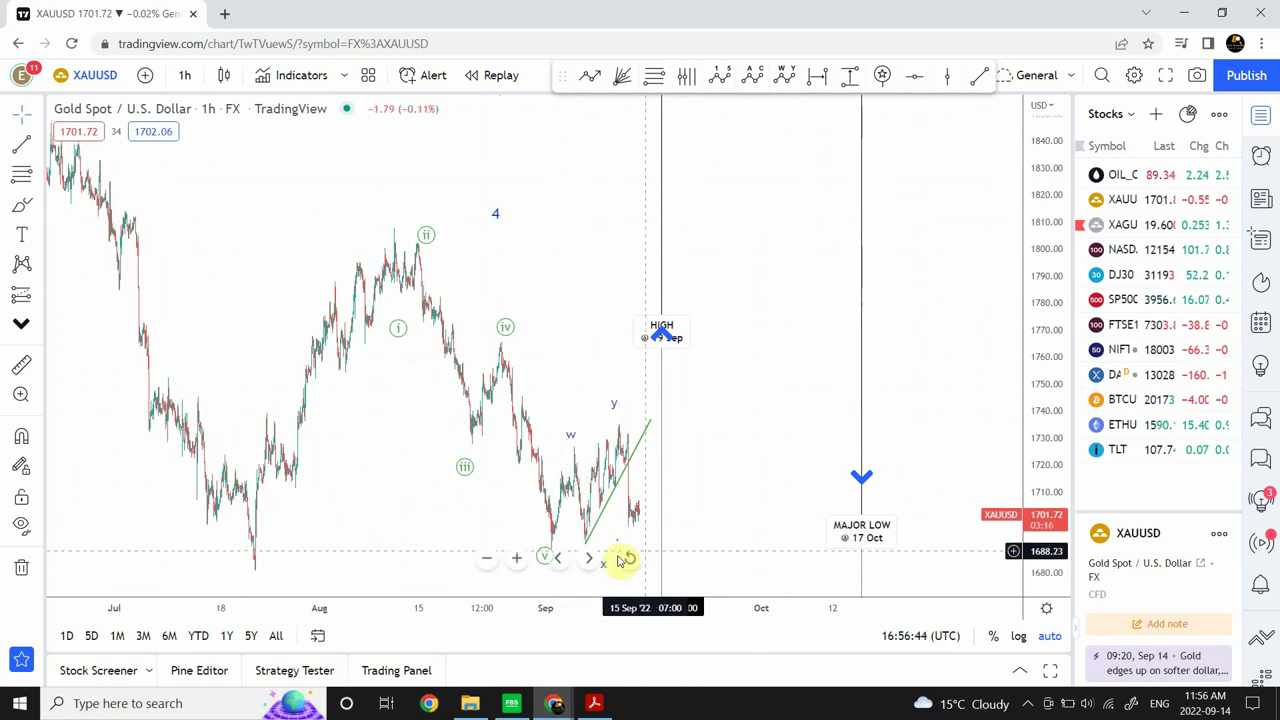
{"action": "left_click", "coordinate": [516, 562]}
{"action": "left_click_drag", "start_coordinate": [457, 343], "coordinate": [1040, 330]}
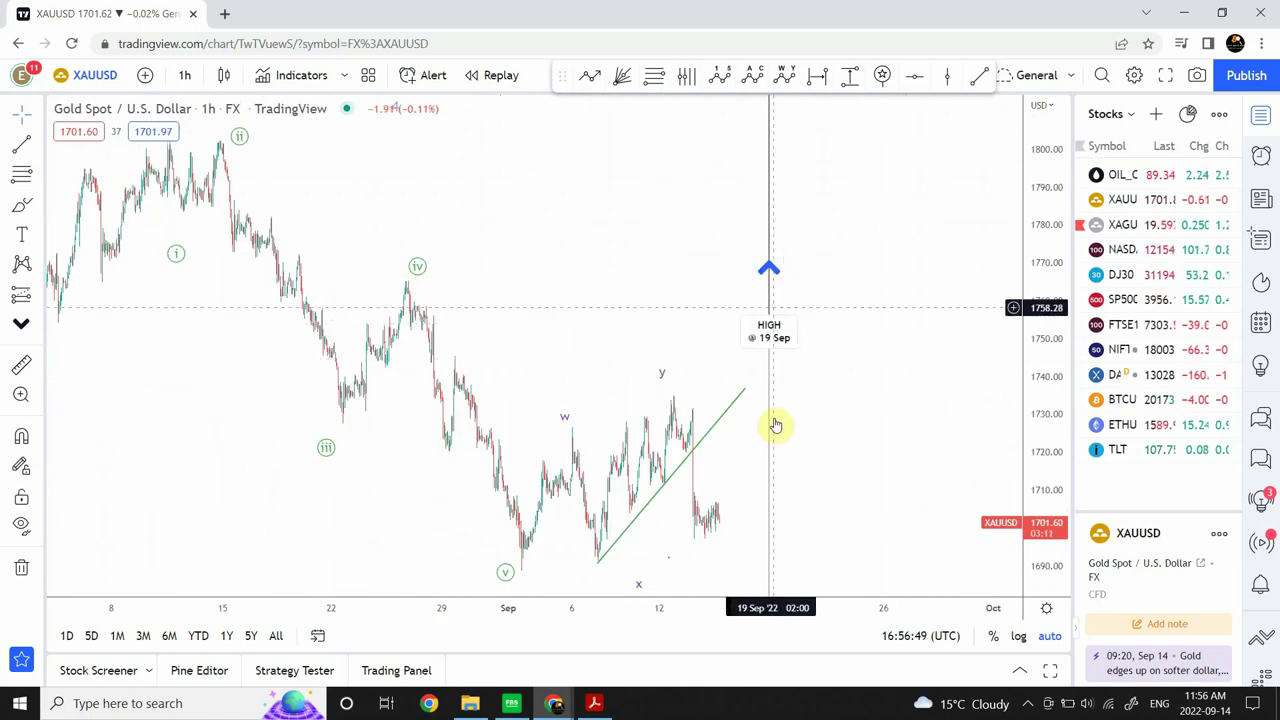
{"action": "left_click", "coordinate": [187, 78]}
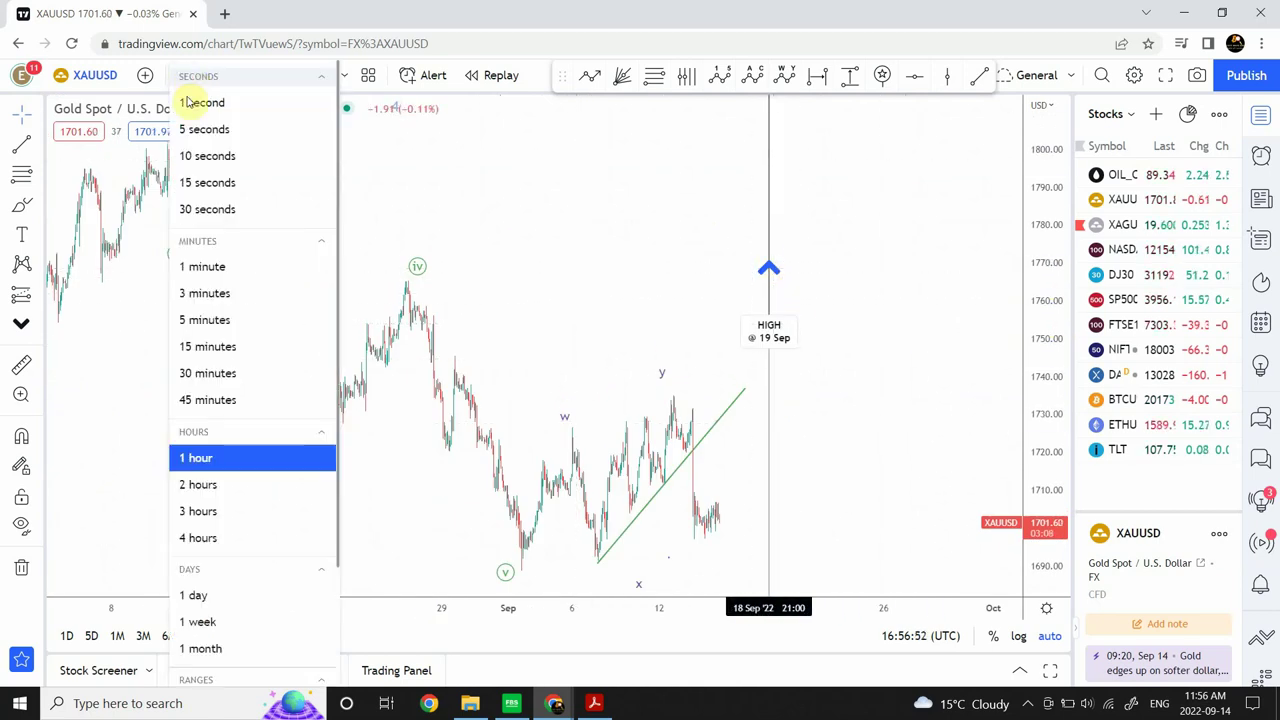
{"action": "left_click", "coordinate": [222, 346]}
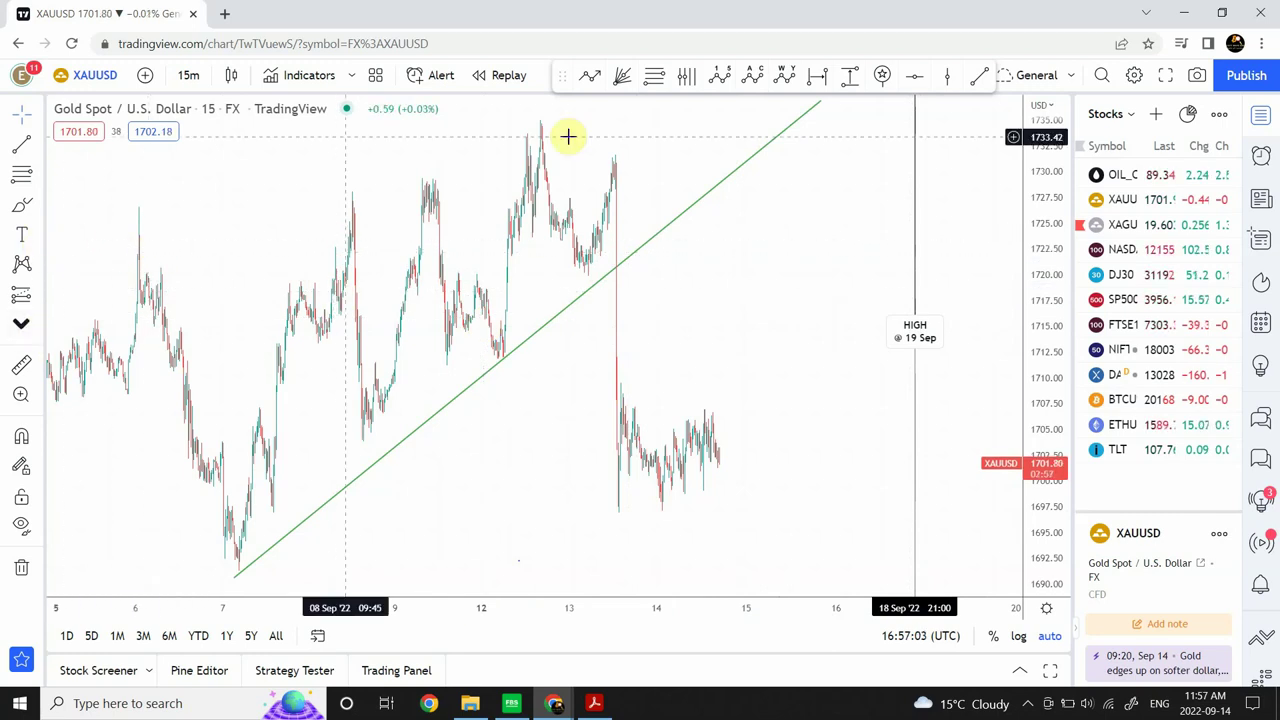
Label an Elliott impulse wave 0 to v from the 12 Sep peak down below current price
{"action": "left_click", "coordinate": [718, 84]}
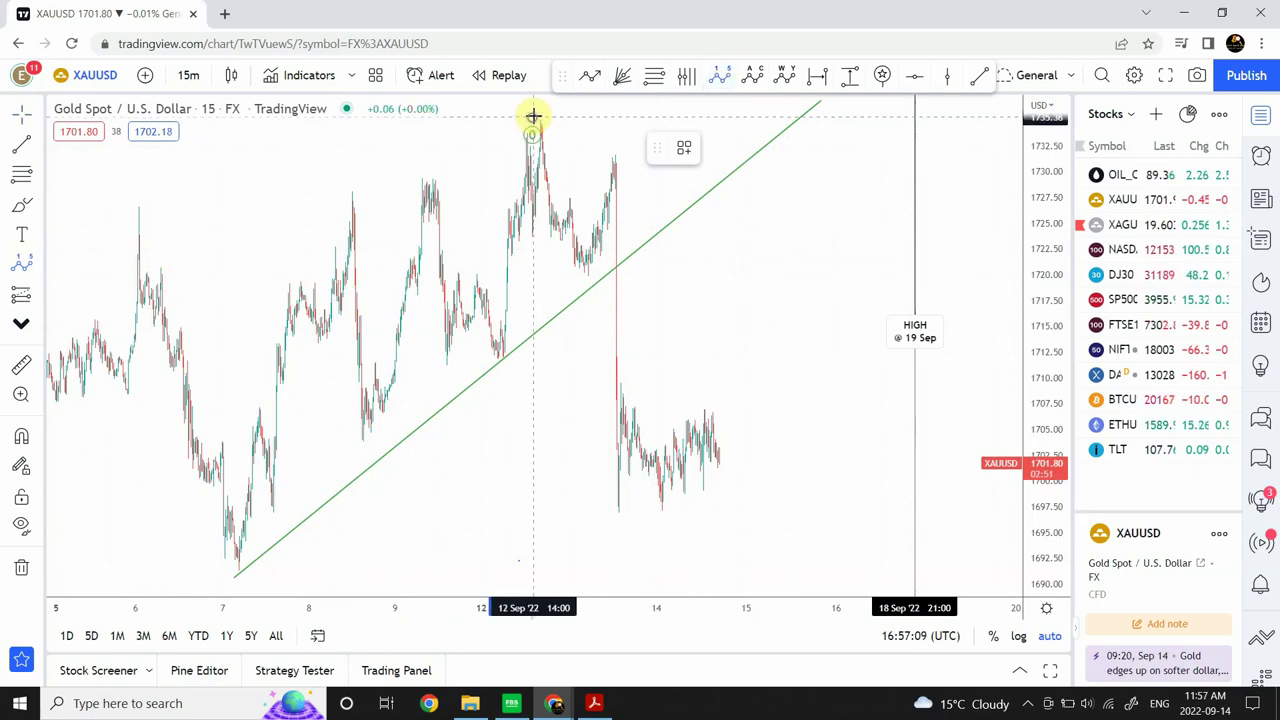
{"action": "left_click", "coordinate": [533, 116]}
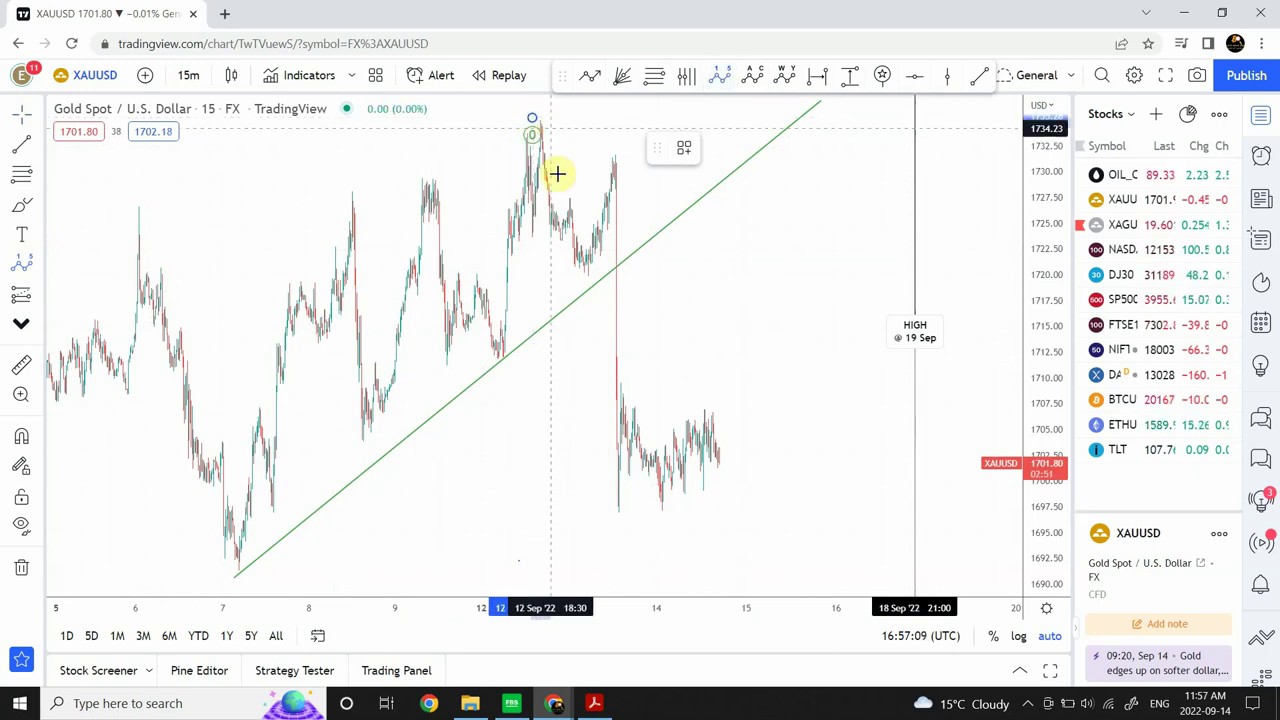
{"action": "left_click", "coordinate": [567, 277]}
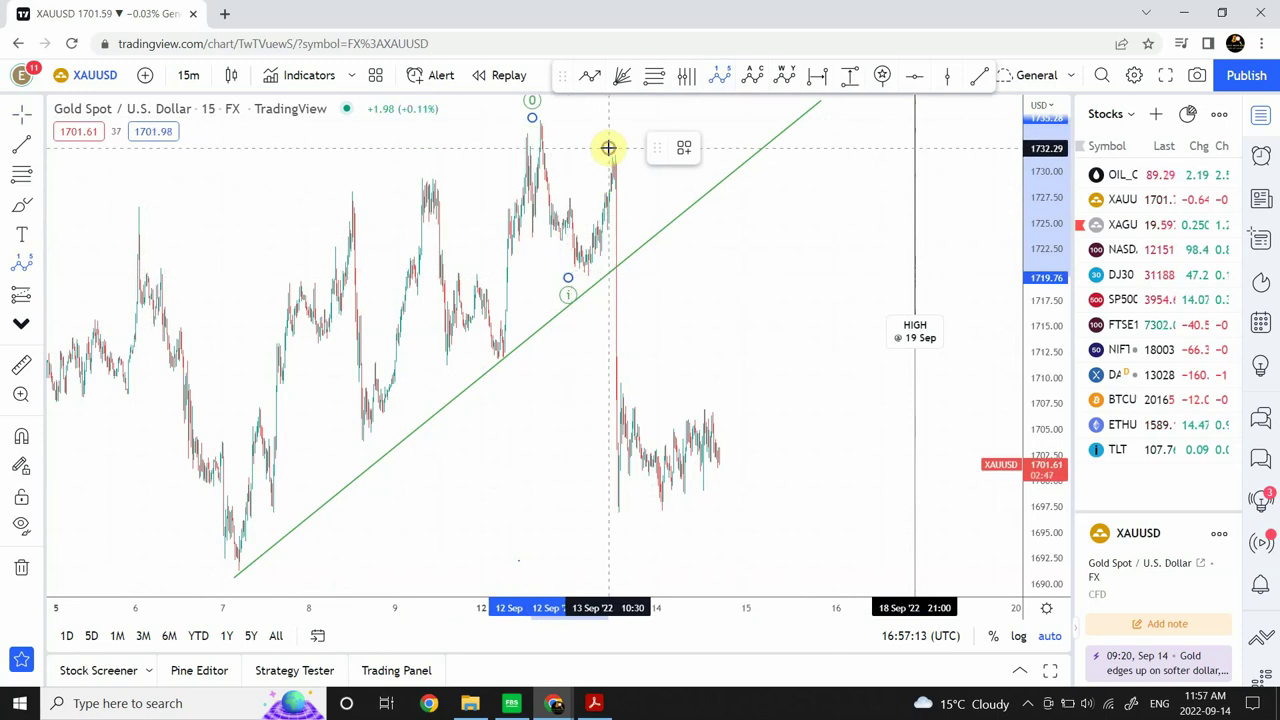
{"action": "left_click", "coordinate": [608, 148]}
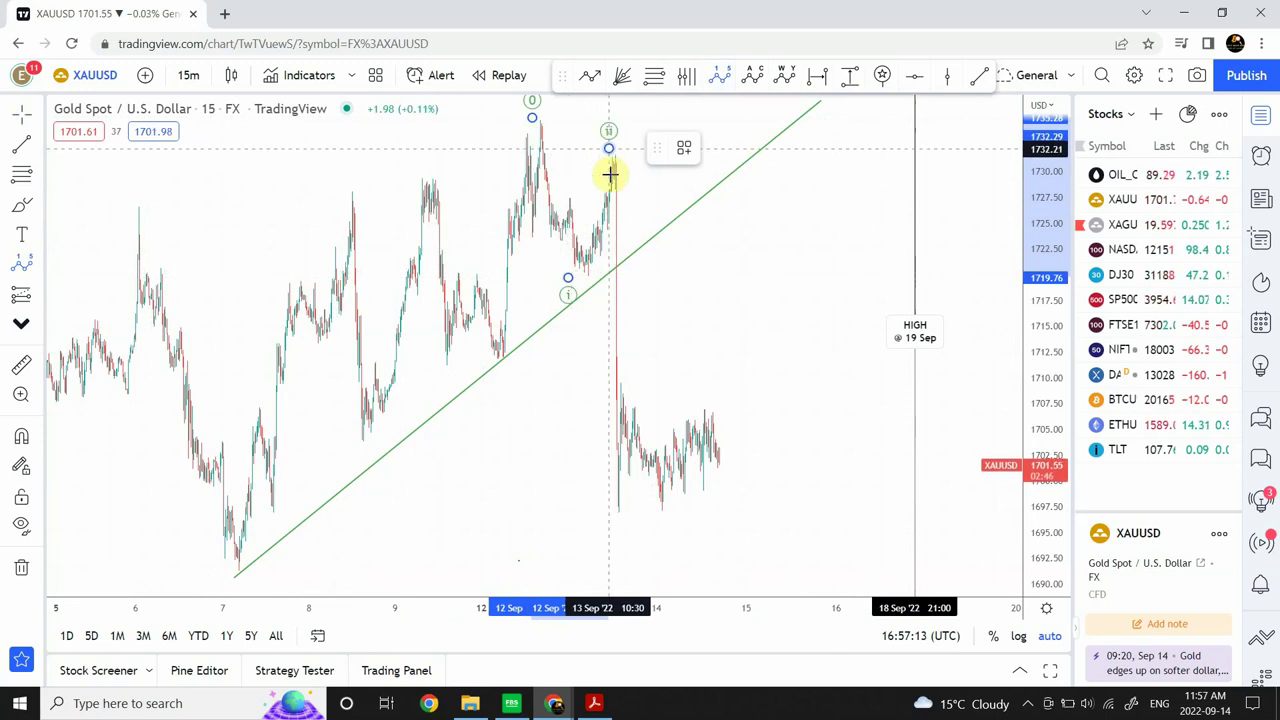
{"action": "left_click", "coordinate": [610, 513]}
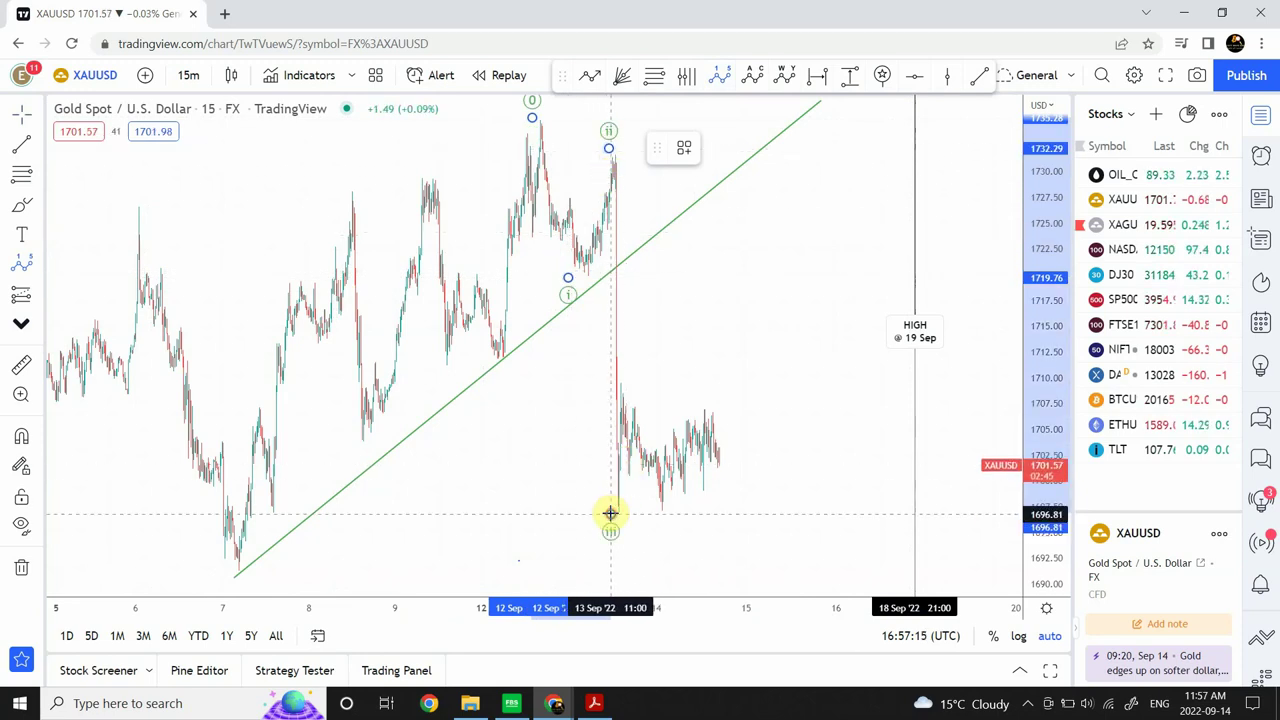
{"action": "left_click", "coordinate": [714, 401]}
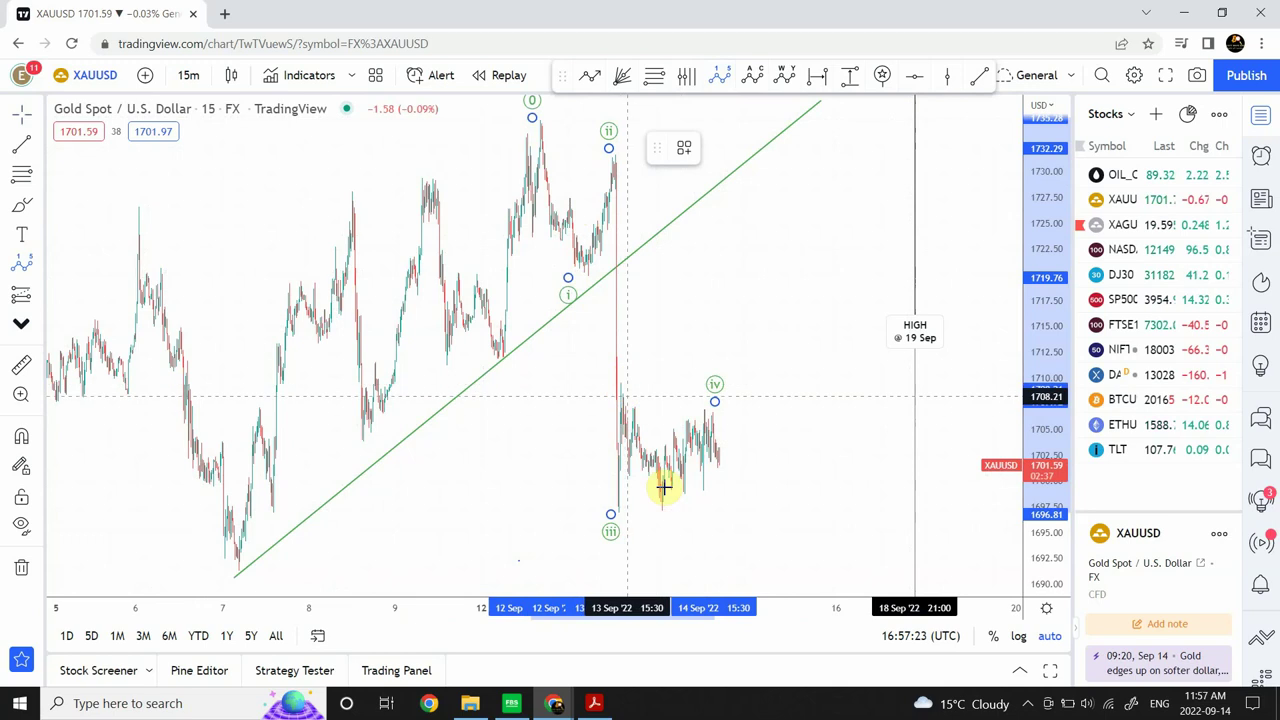
{"action": "left_click", "coordinate": [784, 583]}
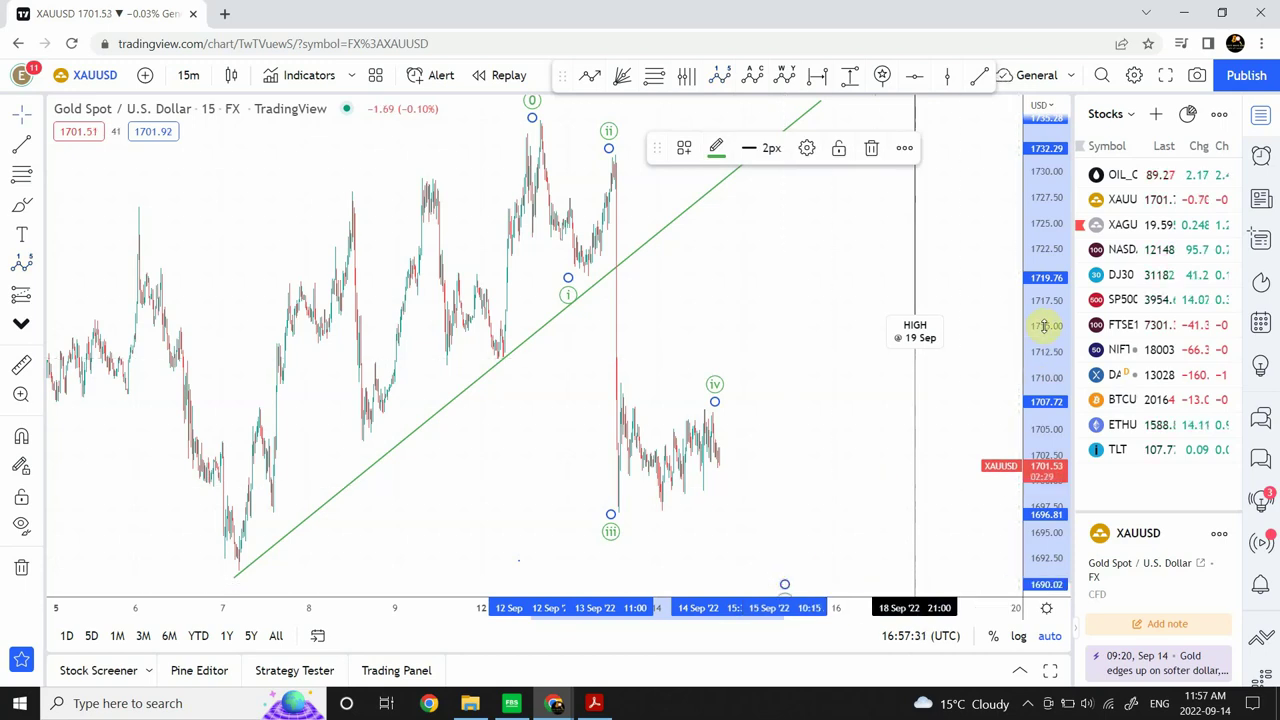
Compress the price scale so wave point v and prices near 1670 are visible
{"action": "left_click_drag", "start_coordinate": [1043, 325], "coordinate": [1029, 477]}
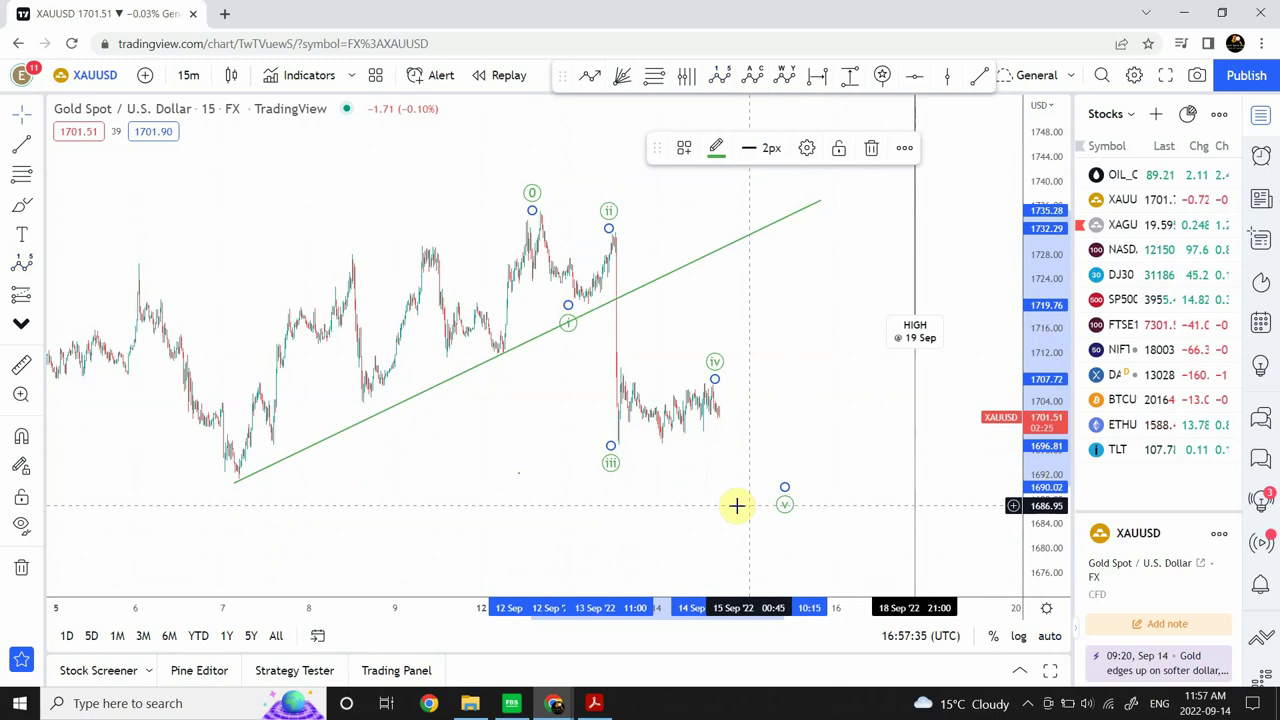
{"action": "mouse_move", "coordinate": [551, 556]}
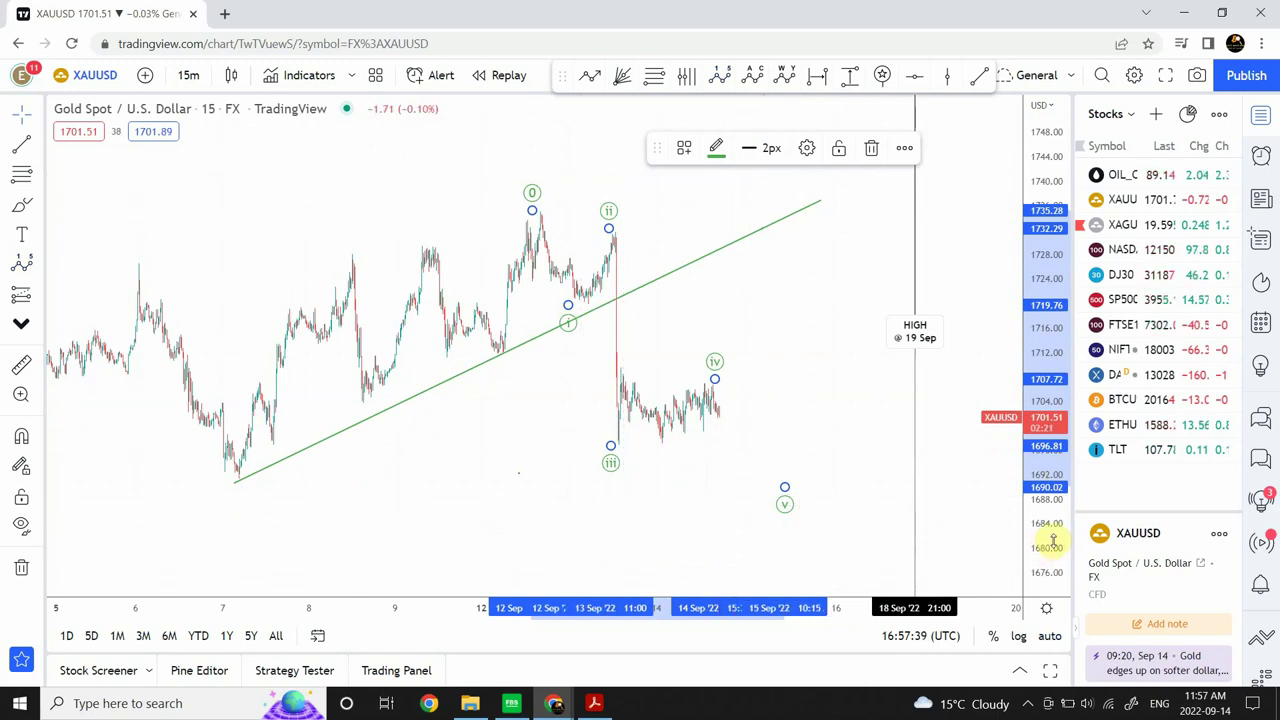
{"action": "left_click_drag", "start_coordinate": [1049, 537], "coordinate": [1046, 553]}
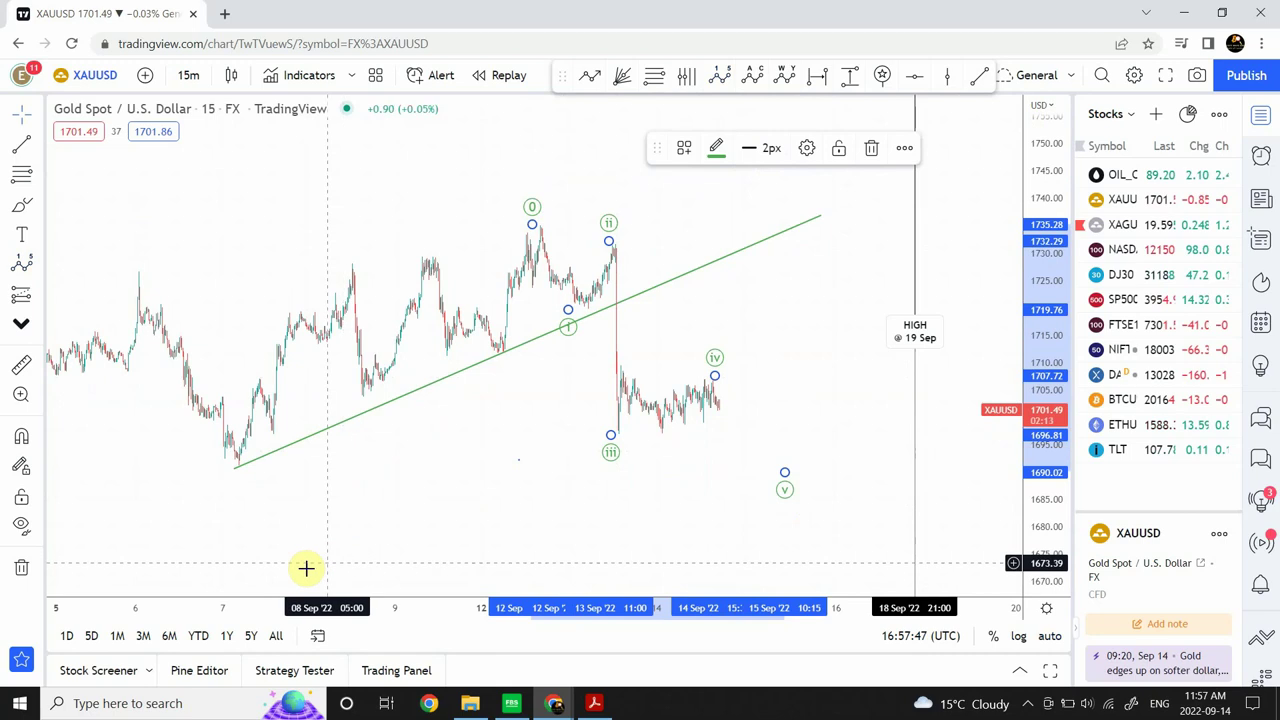
Draw a Fibonacci retracement from 1707.03 to 1669.28 and move it beside the recent price range
{"action": "left_click", "coordinate": [20, 178]}
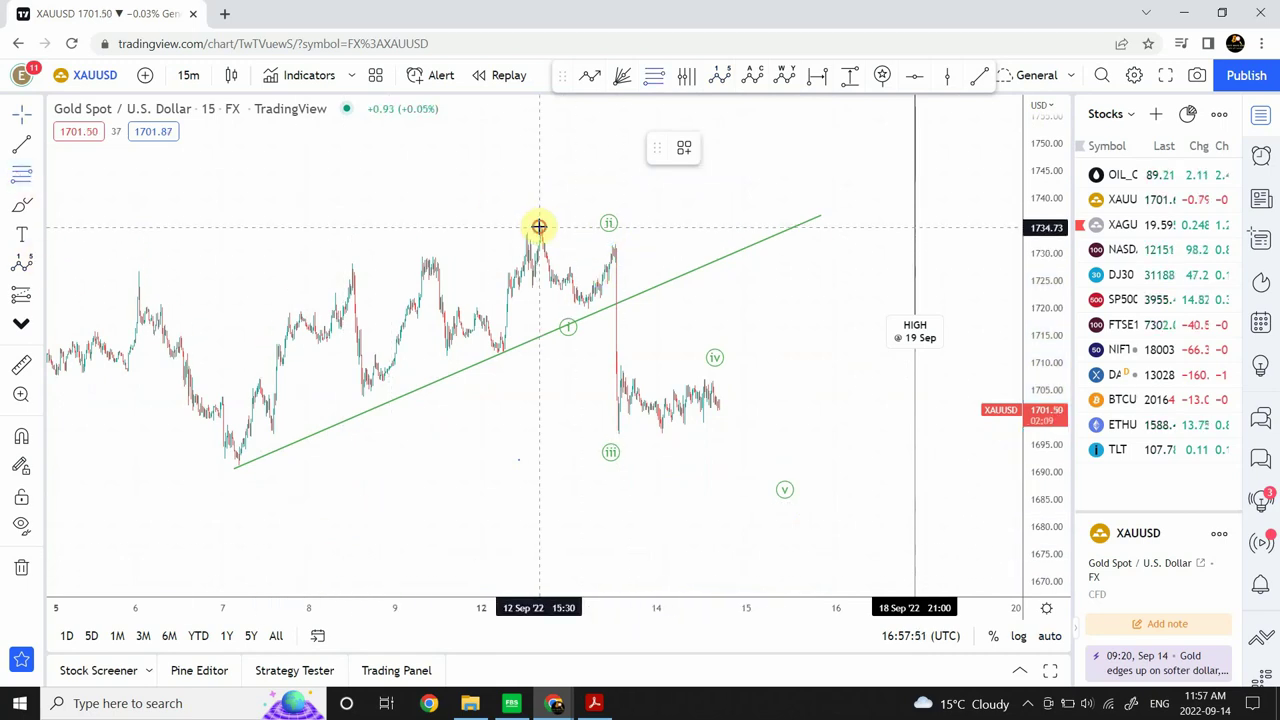
{"action": "mouse_move", "coordinate": [539, 226]}
{"action": "left_mouse_down"}
{"action": "mouse_move", "coordinate": [614, 389]}
{"action": "mouse_move", "coordinate": [691, 440]}
{"action": "mouse_move", "coordinate": [824, 437]}
{"action": "left_mouse_up"}
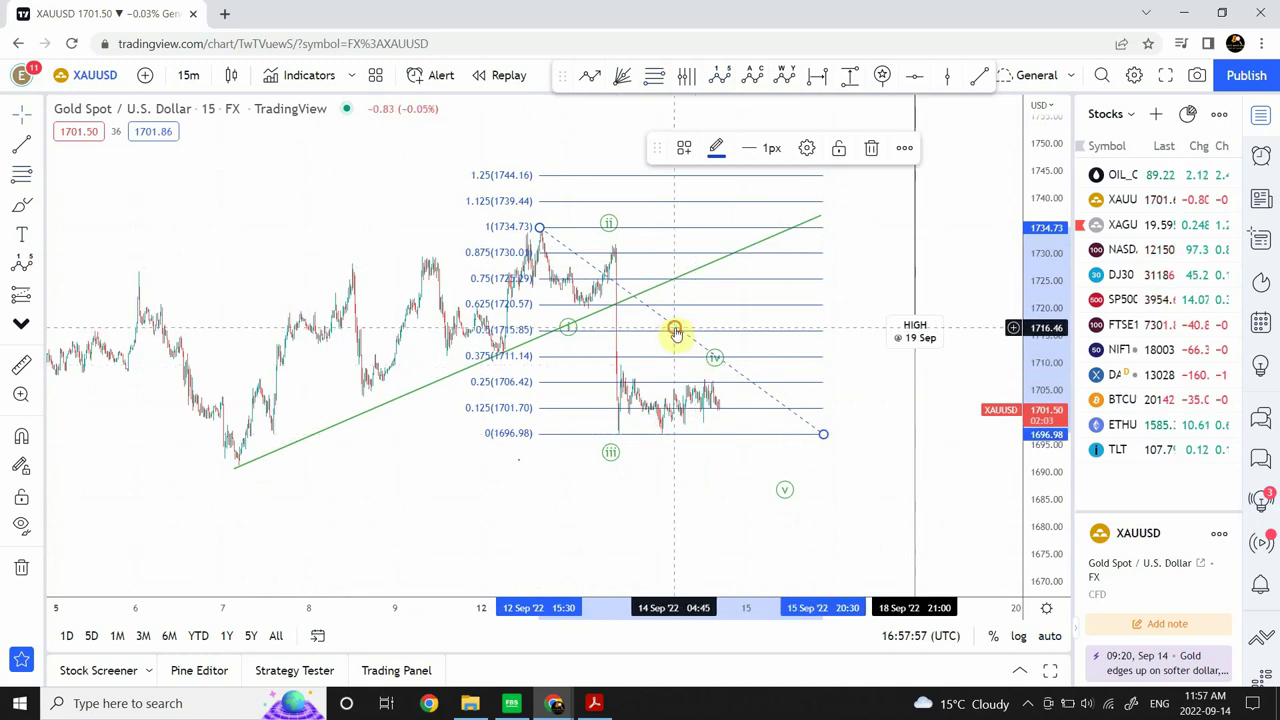
{"action": "mouse_move", "coordinate": [674, 332]}
{"action": "left_mouse_down"}
{"action": "mouse_move", "coordinate": [787, 399]}
{"action": "mouse_move", "coordinate": [806, 481]}
{"action": "left_mouse_up"}
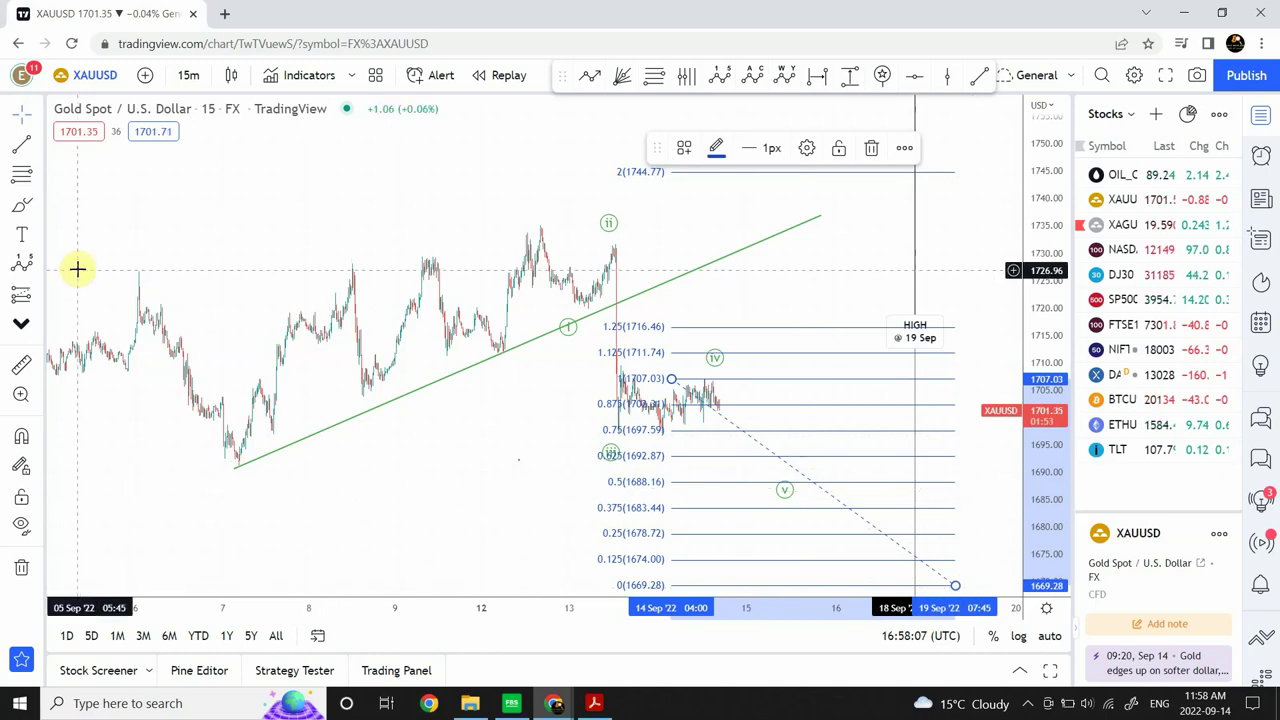
Place a horizontal line near 1669 and raise it to 1671.41
{"action": "left_click", "coordinate": [913, 82]}
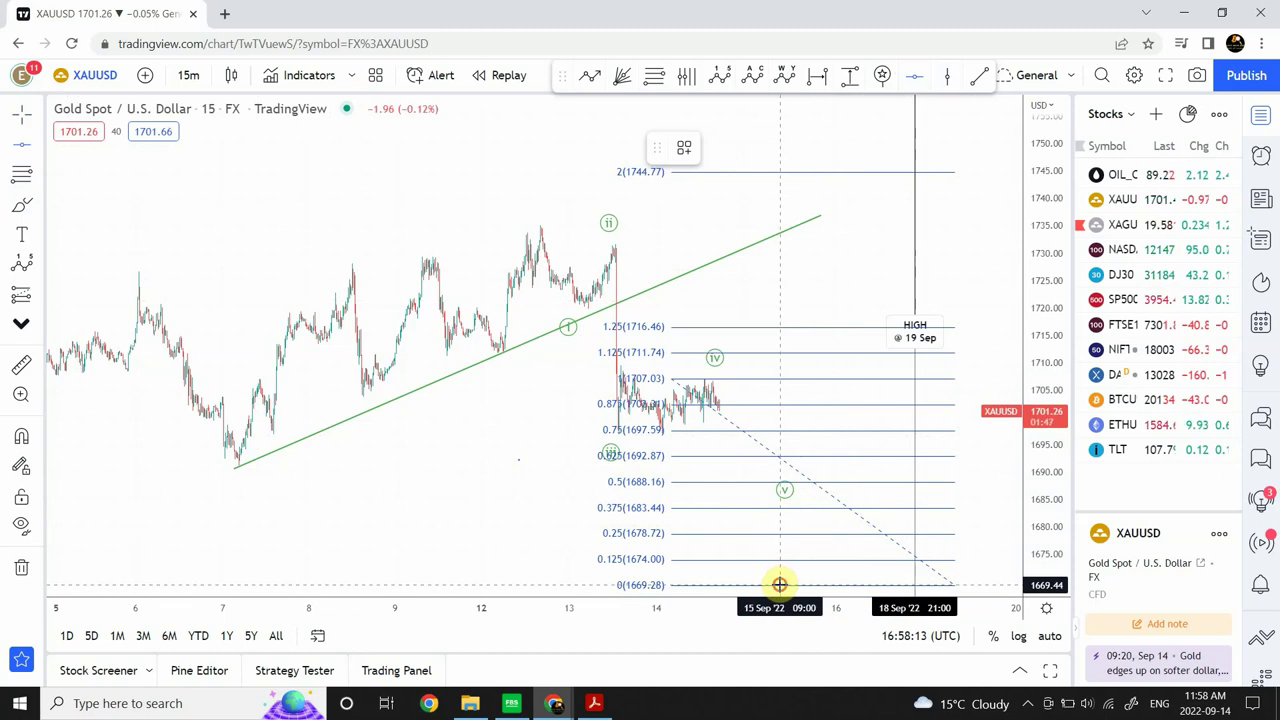
{"action": "left_click", "coordinate": [779, 584]}
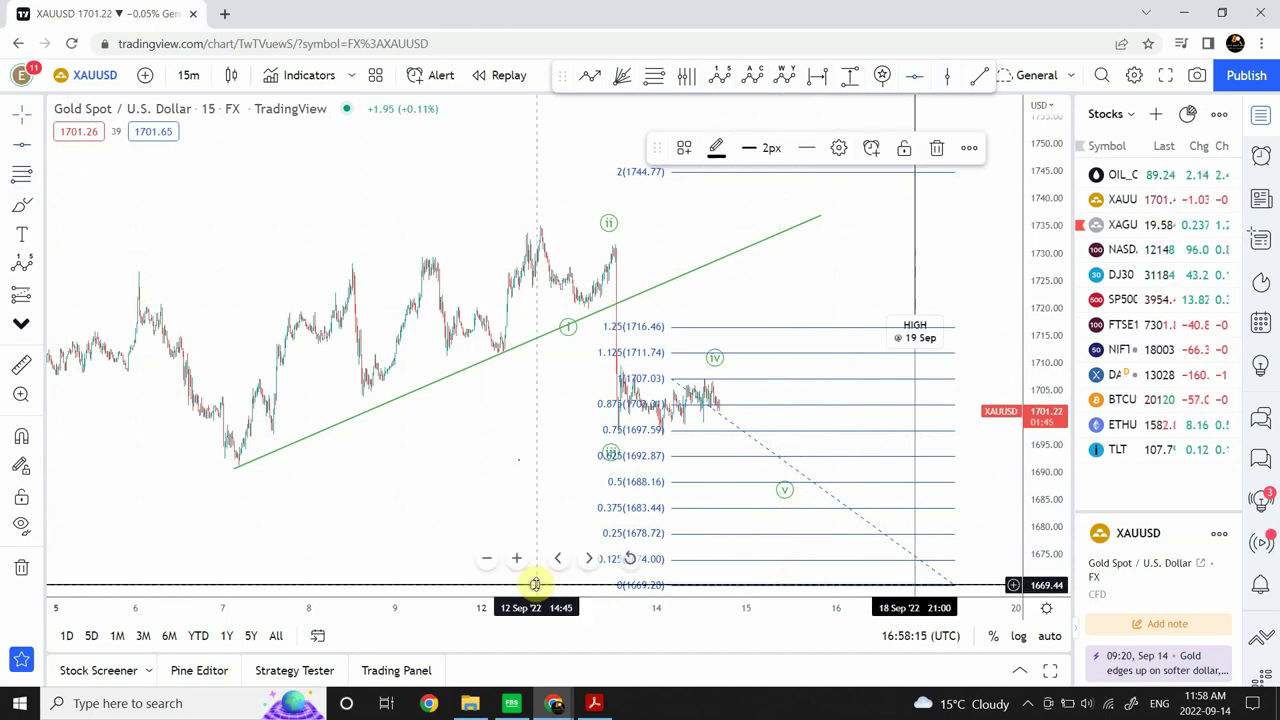
{"action": "left_click_drag", "start_coordinate": [535, 584], "coordinate": [534, 574]}
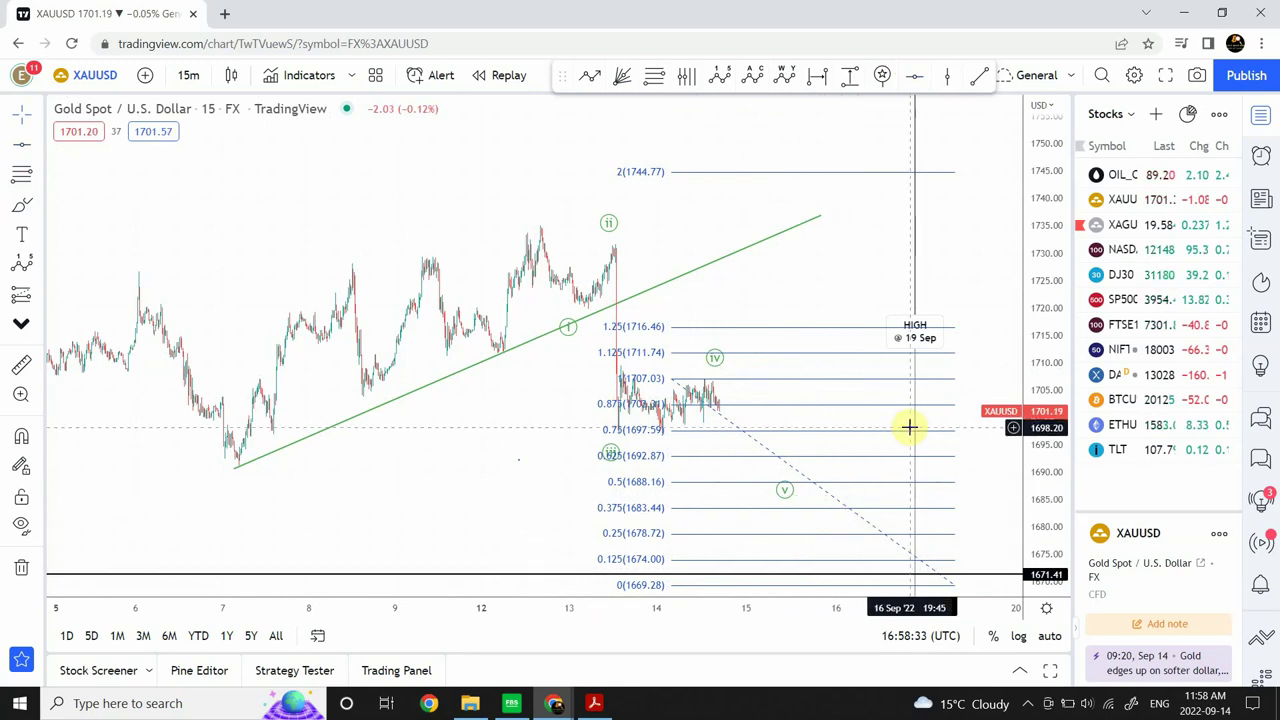
Draw a trend line from the latest candle down to the 1671.41 support around 15 Sep
{"action": "left_click", "coordinate": [983, 88]}
{"action": "left_click", "coordinate": [727, 399]}
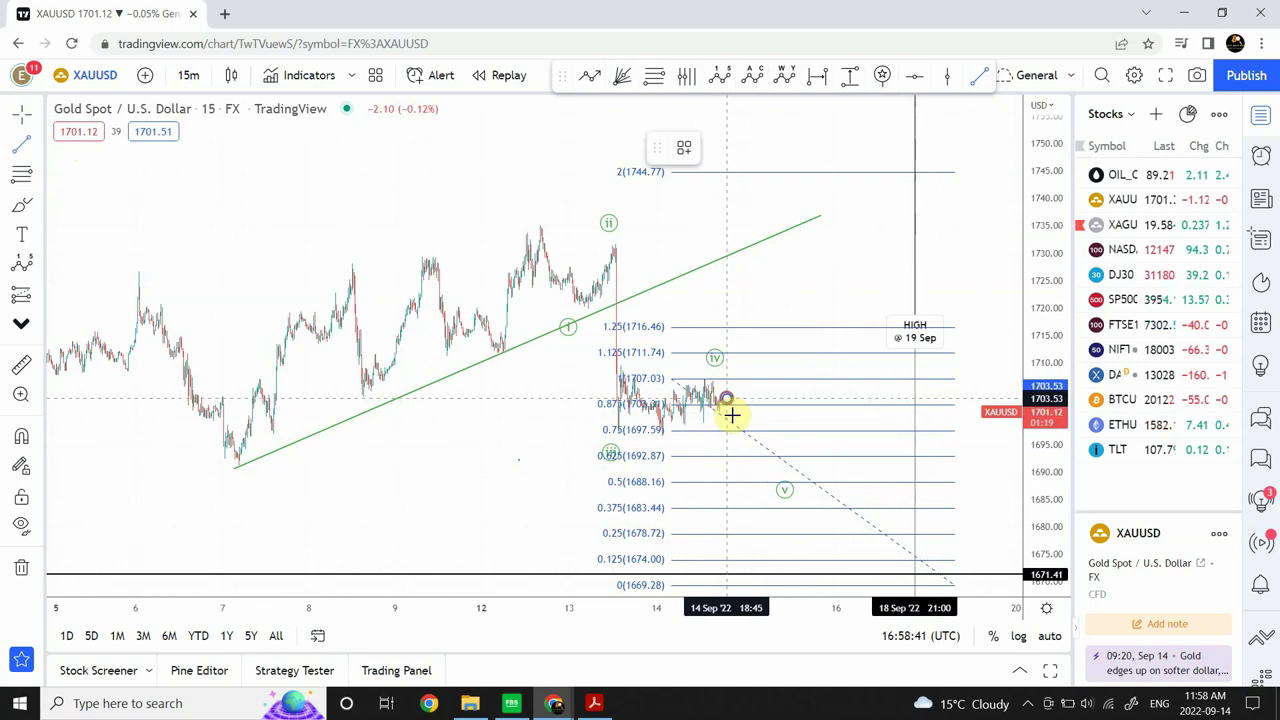
{"action": "left_click", "coordinate": [753, 572]}
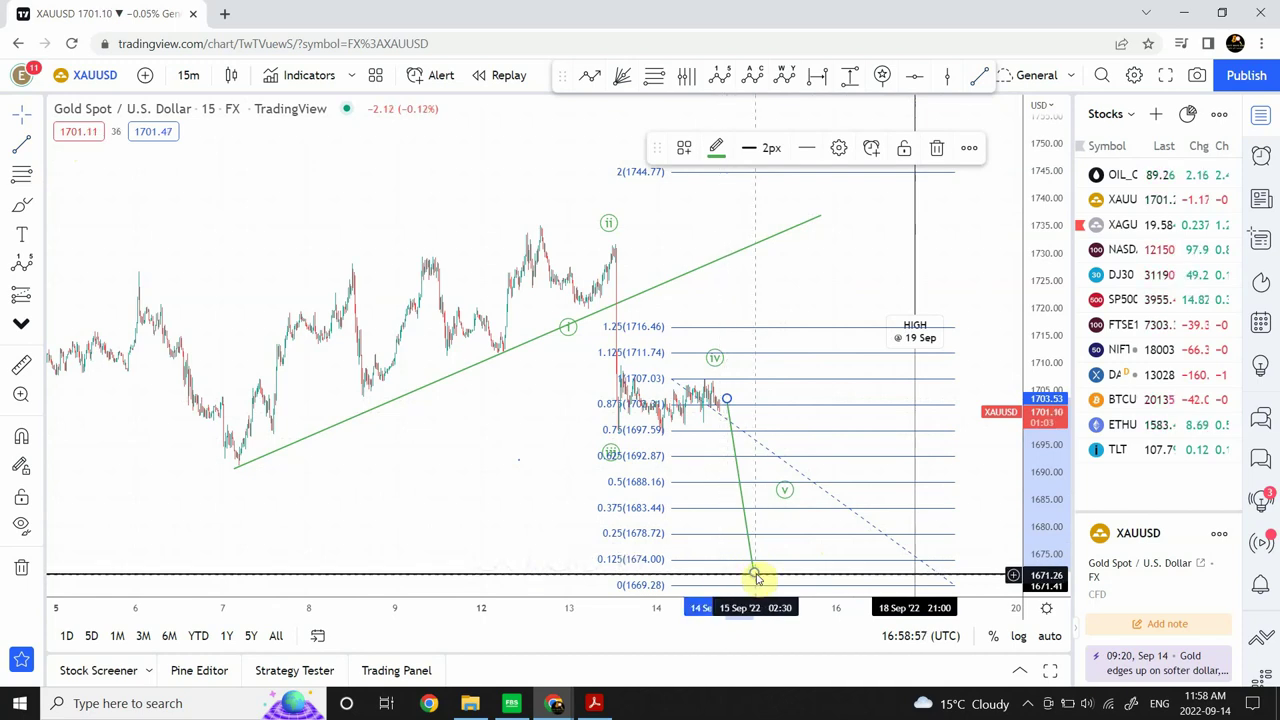
{"action": "left_click_drag", "start_coordinate": [757, 575], "coordinate": [812, 578]}
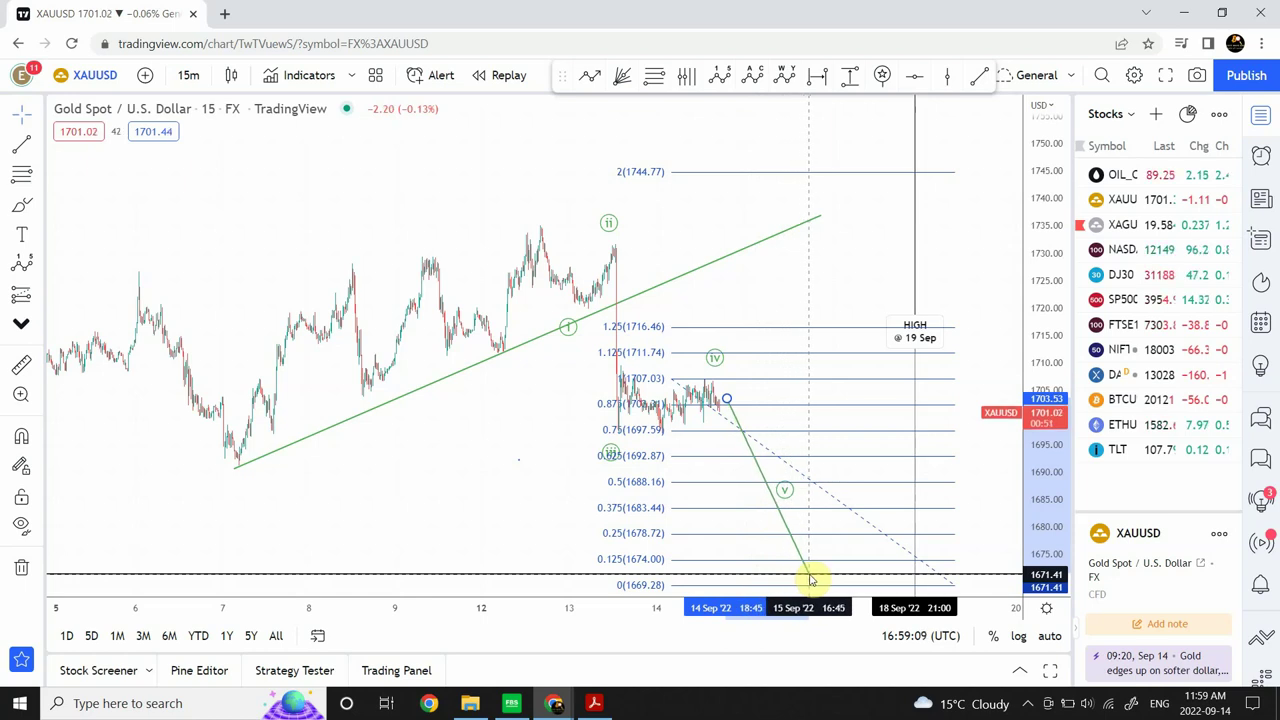
{"action": "left_click_drag", "start_coordinate": [811, 578], "coordinate": [808, 576]}
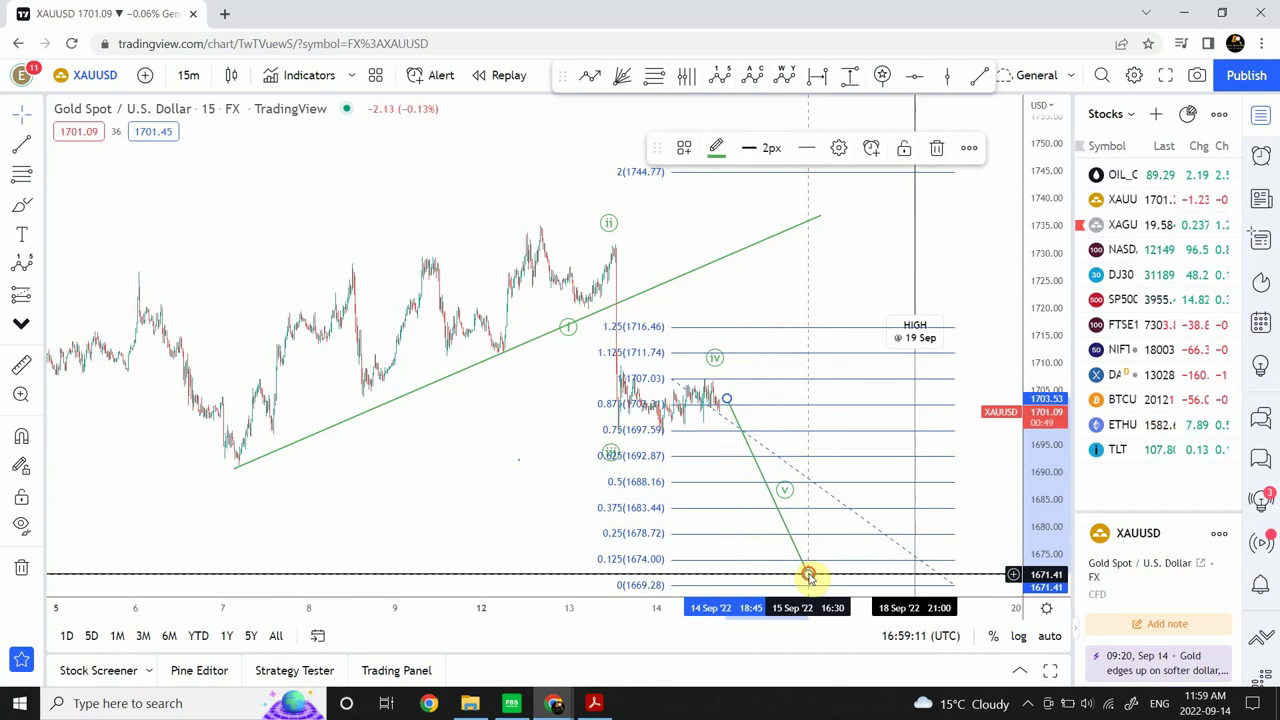
{"action": "left_click", "coordinate": [866, 254]}
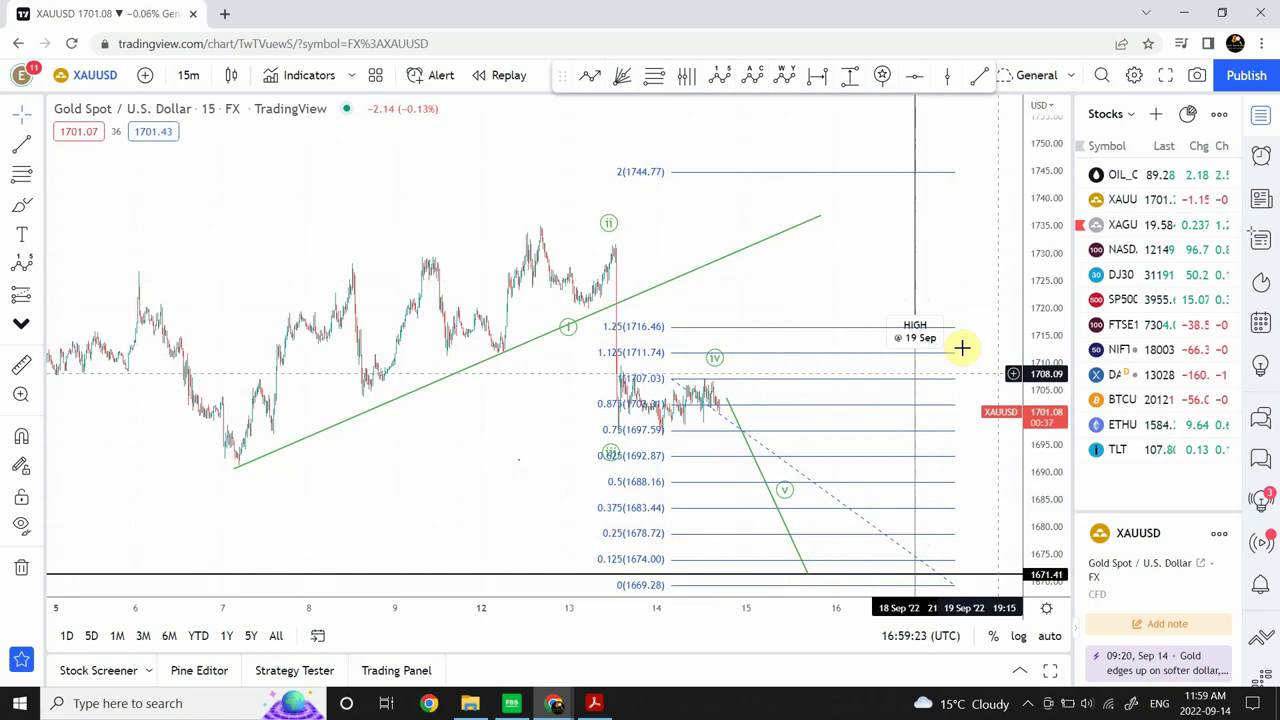
{"action": "mouse_move", "coordinate": [916, 287]}
{"action": "left_mouse_down"}
{"action": "mouse_move", "coordinate": [915, 330]}
{"action": "mouse_move", "coordinate": [920, 253]}
{"action": "left_mouse_up"}
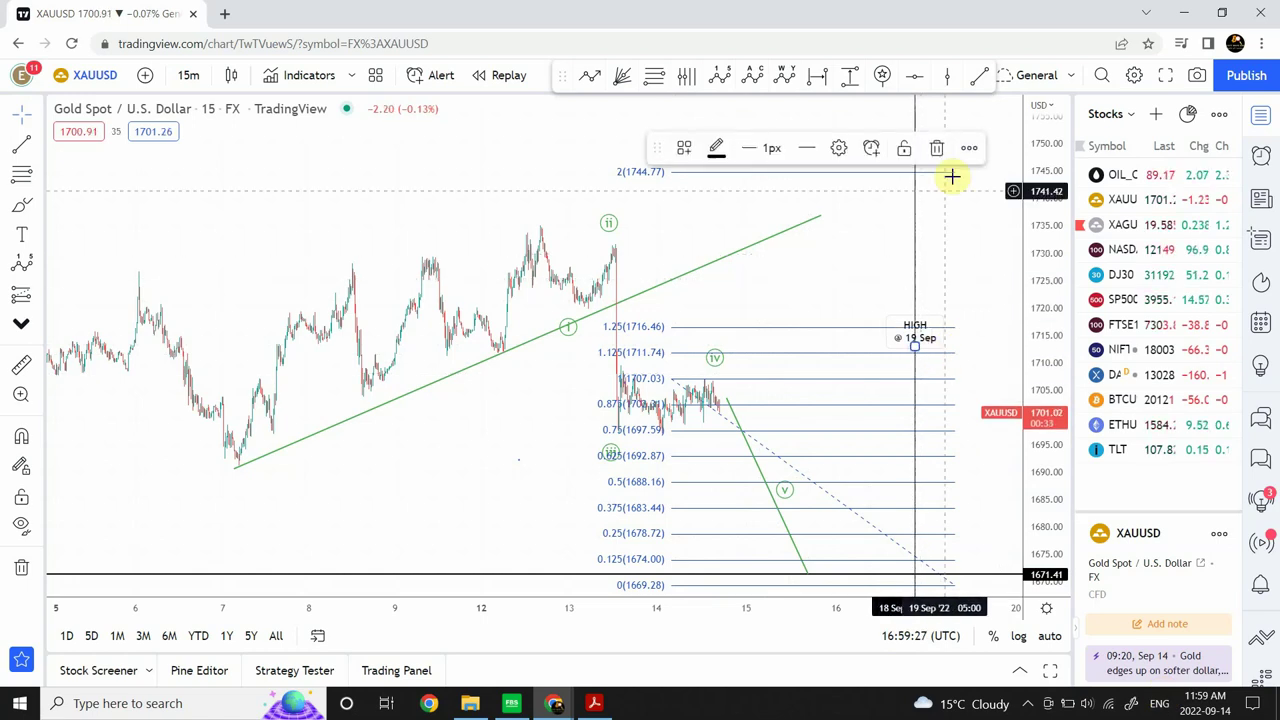
{"action": "left_click", "coordinate": [839, 150]}
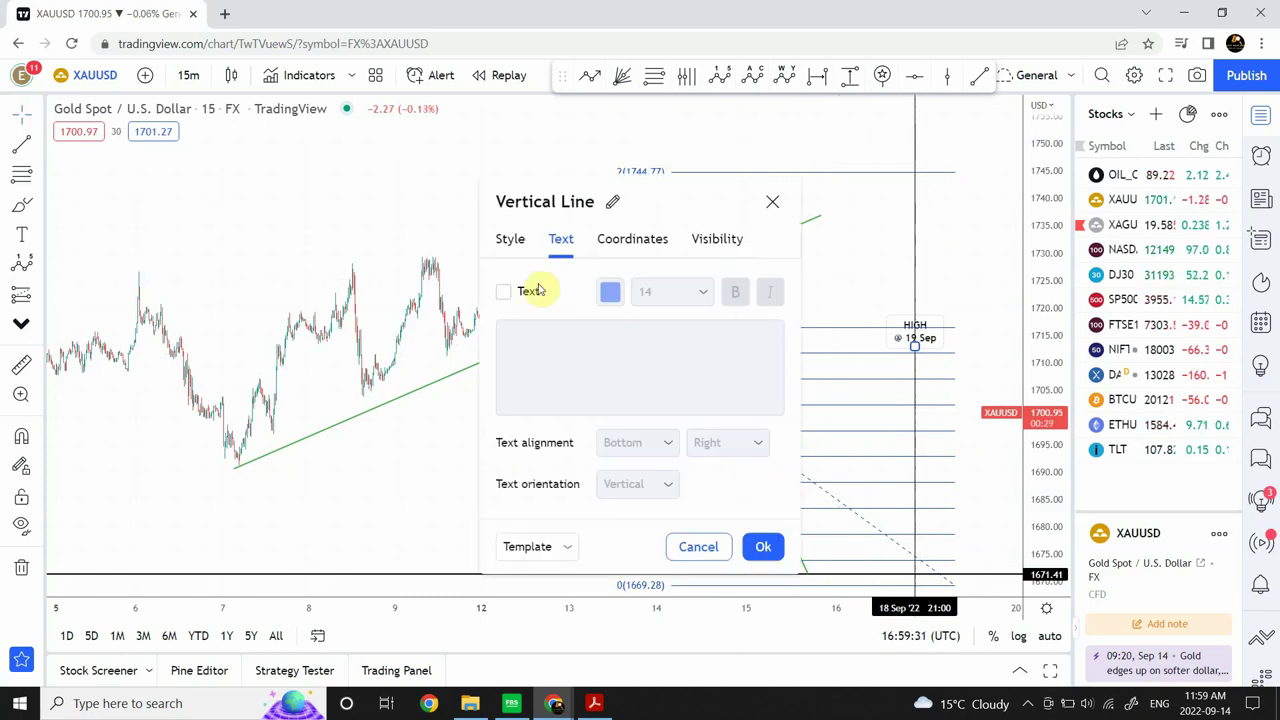
{"action": "left_click", "coordinate": [622, 240]}
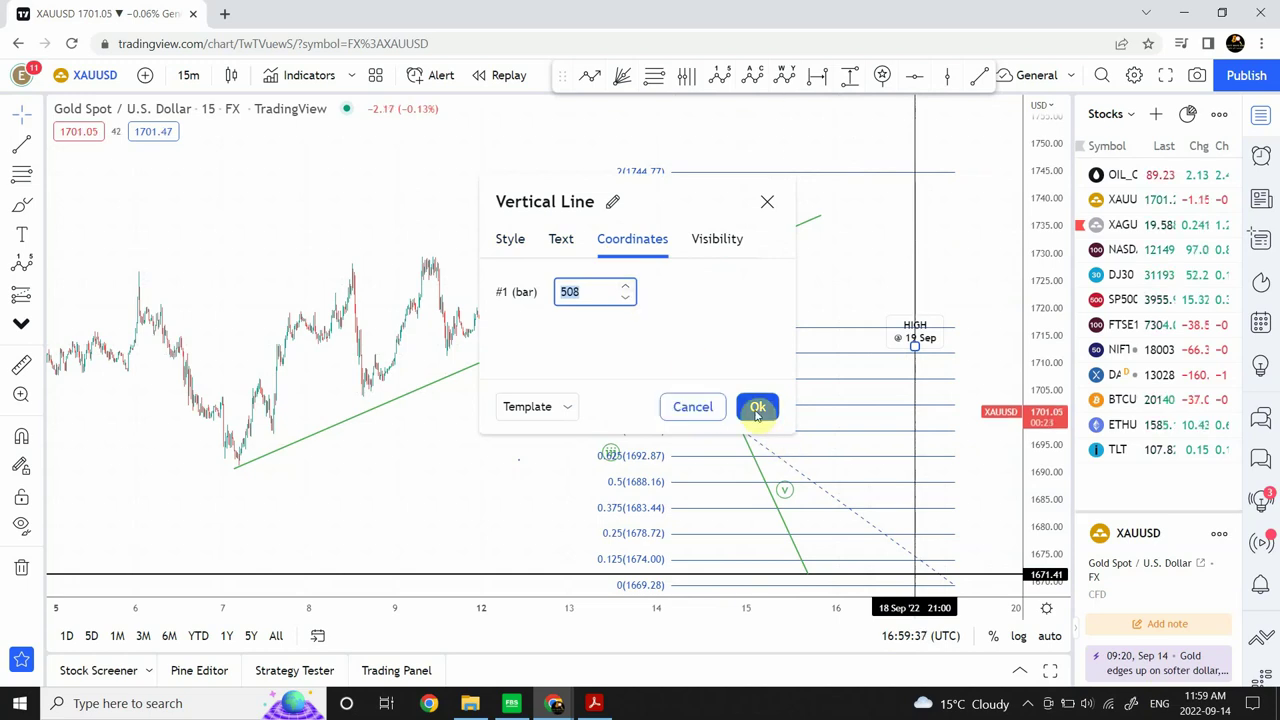
{"action": "left_click", "coordinate": [703, 408]}
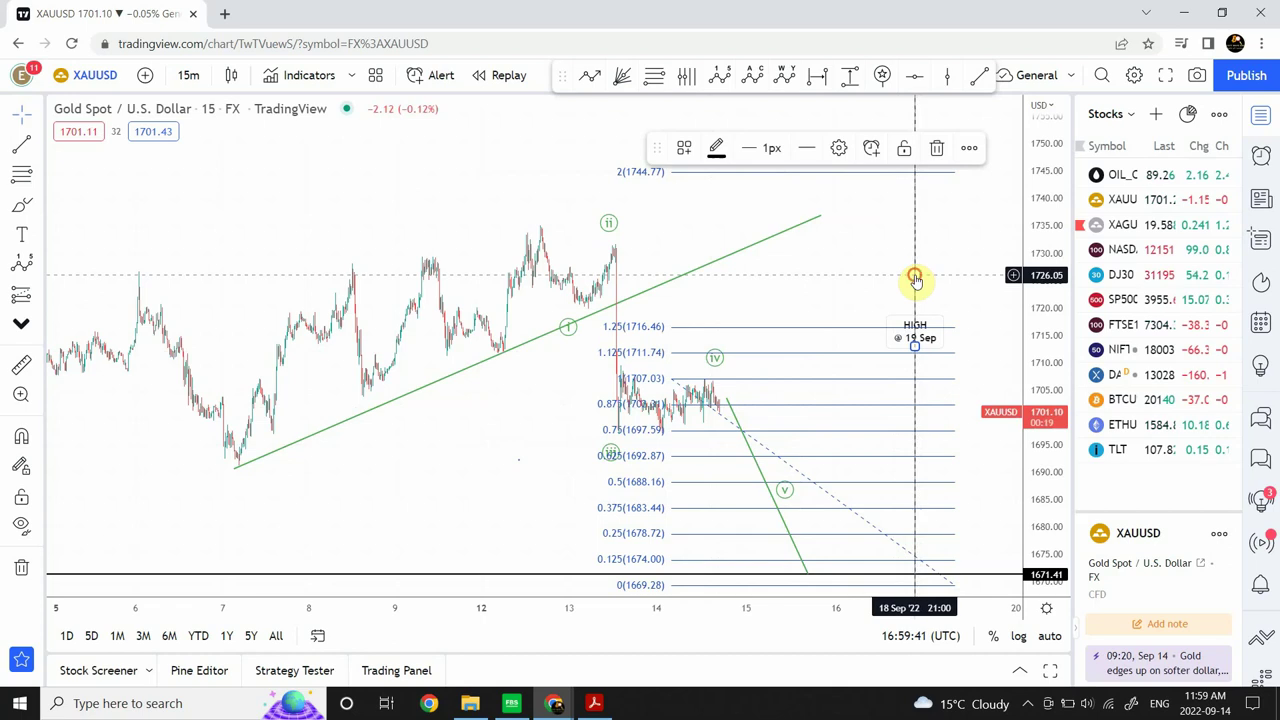
{"action": "mouse_move", "coordinate": [919, 281]}
{"action": "left_mouse_down"}
{"action": "mouse_move", "coordinate": [962, 276]}
{"action": "mouse_move", "coordinate": [915, 284]}
{"action": "left_mouse_up"}
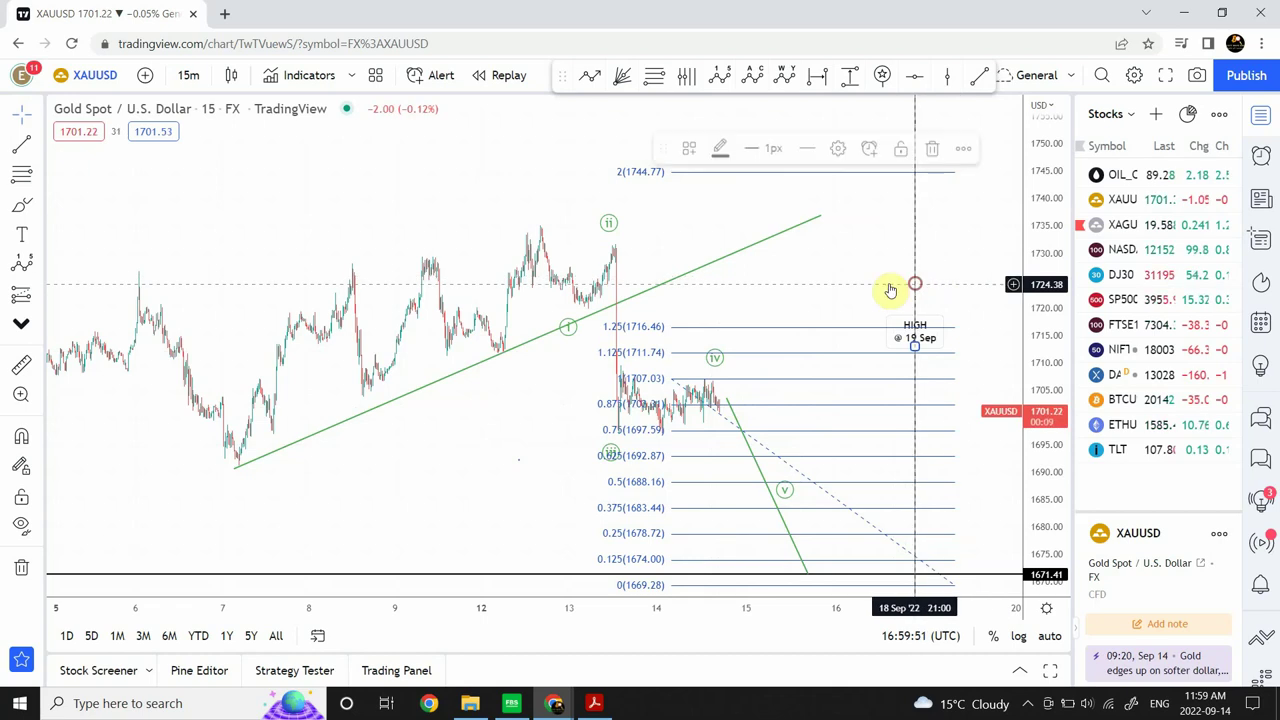
{"action": "left_click", "coordinate": [871, 280]}
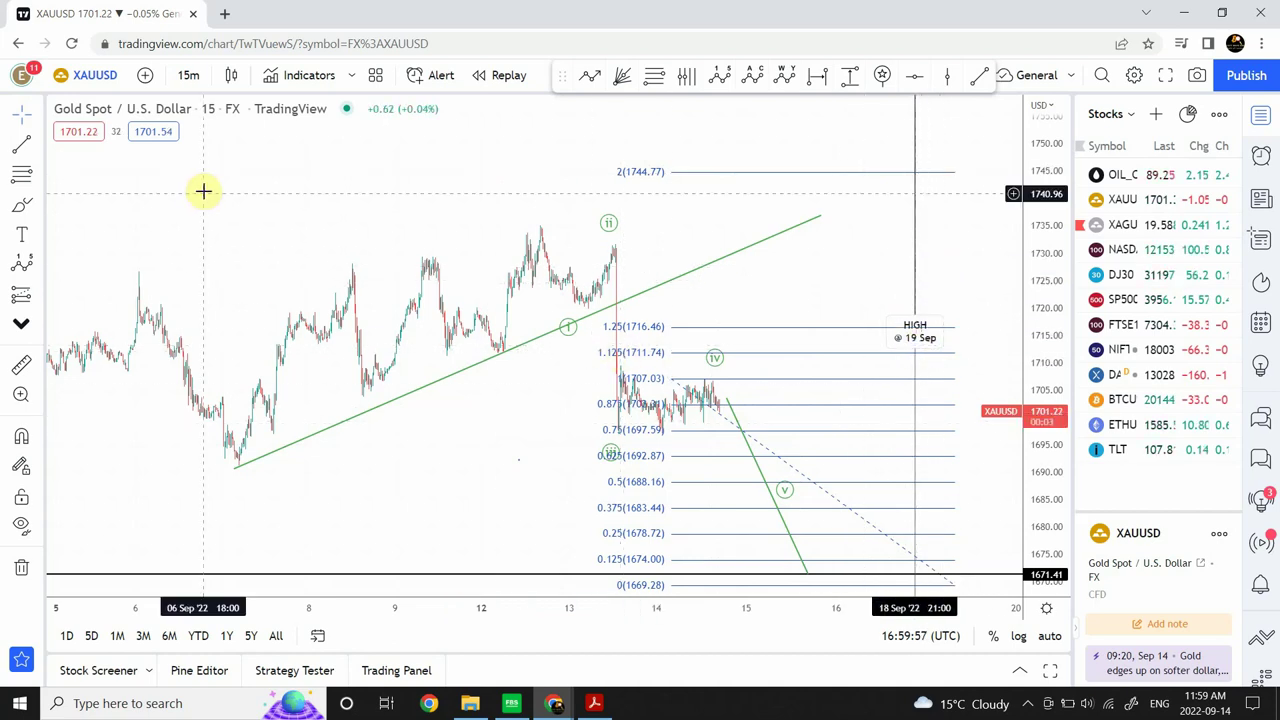
Draw a trend line rising from the 15 Sep low to about 1707 at 18 Sep
{"action": "left_click", "coordinate": [22, 148]}
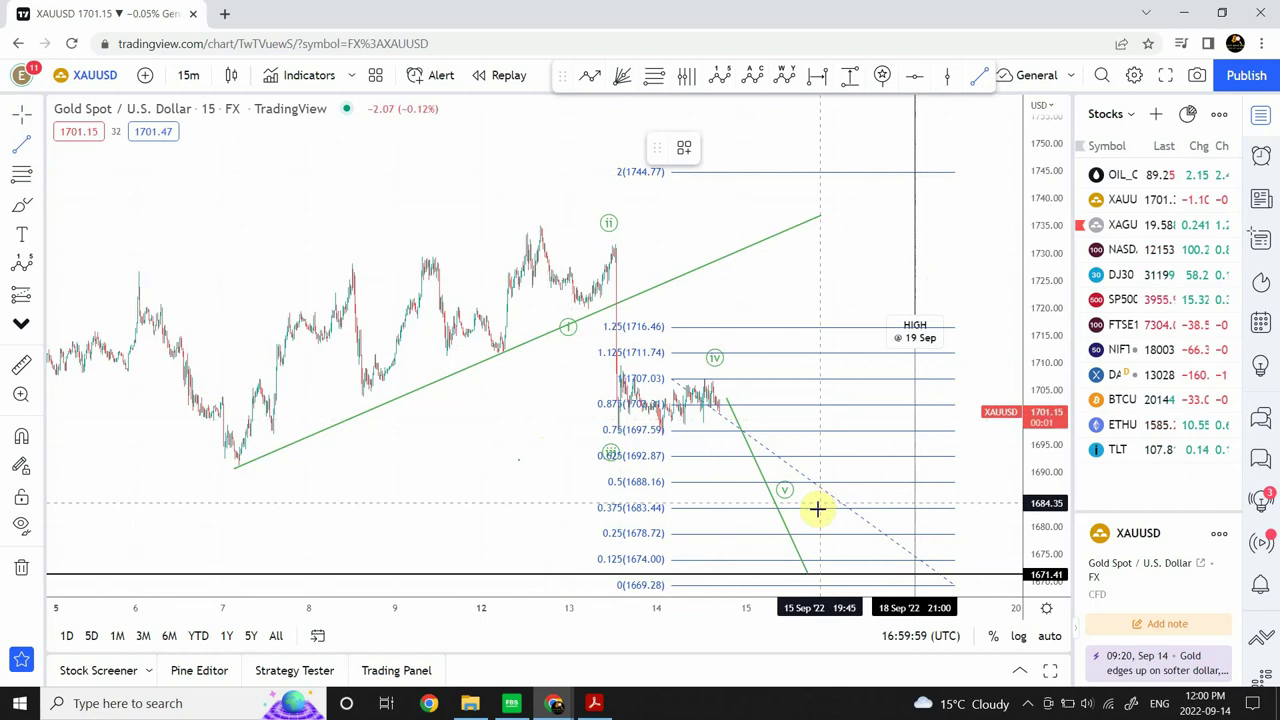
{"action": "left_click", "coordinate": [812, 570]}
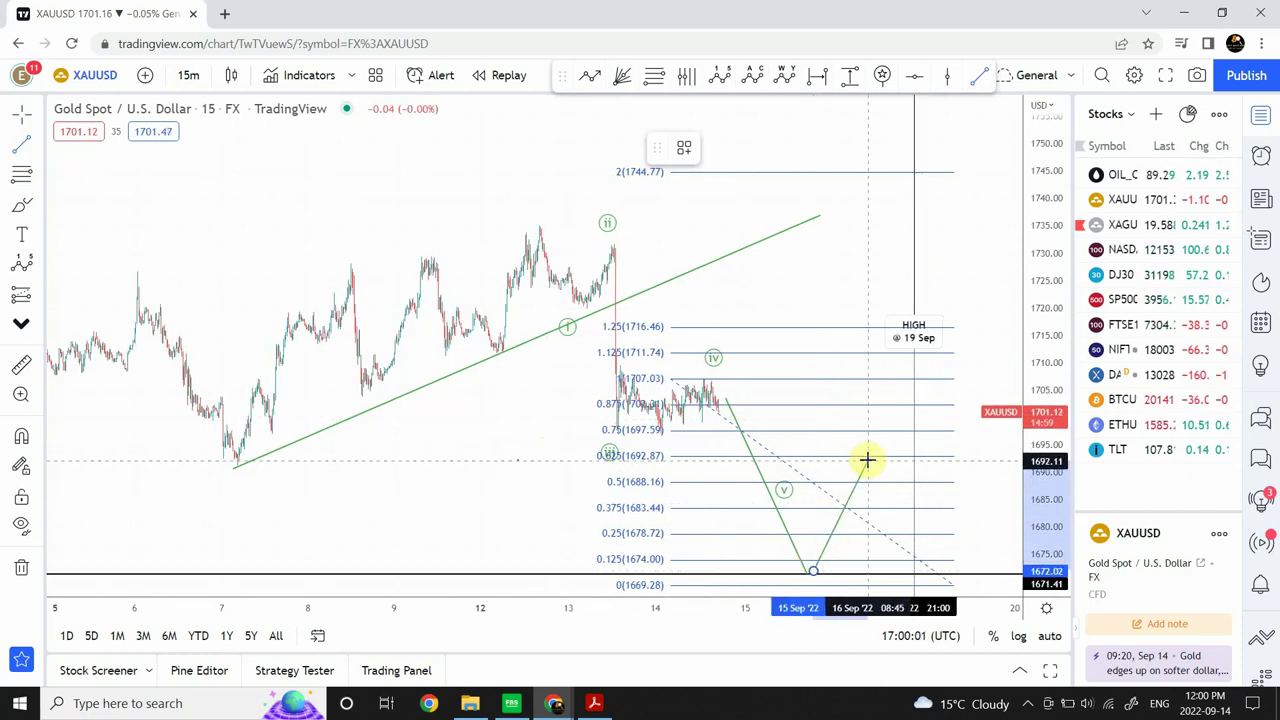
{"action": "left_click", "coordinate": [912, 384]}
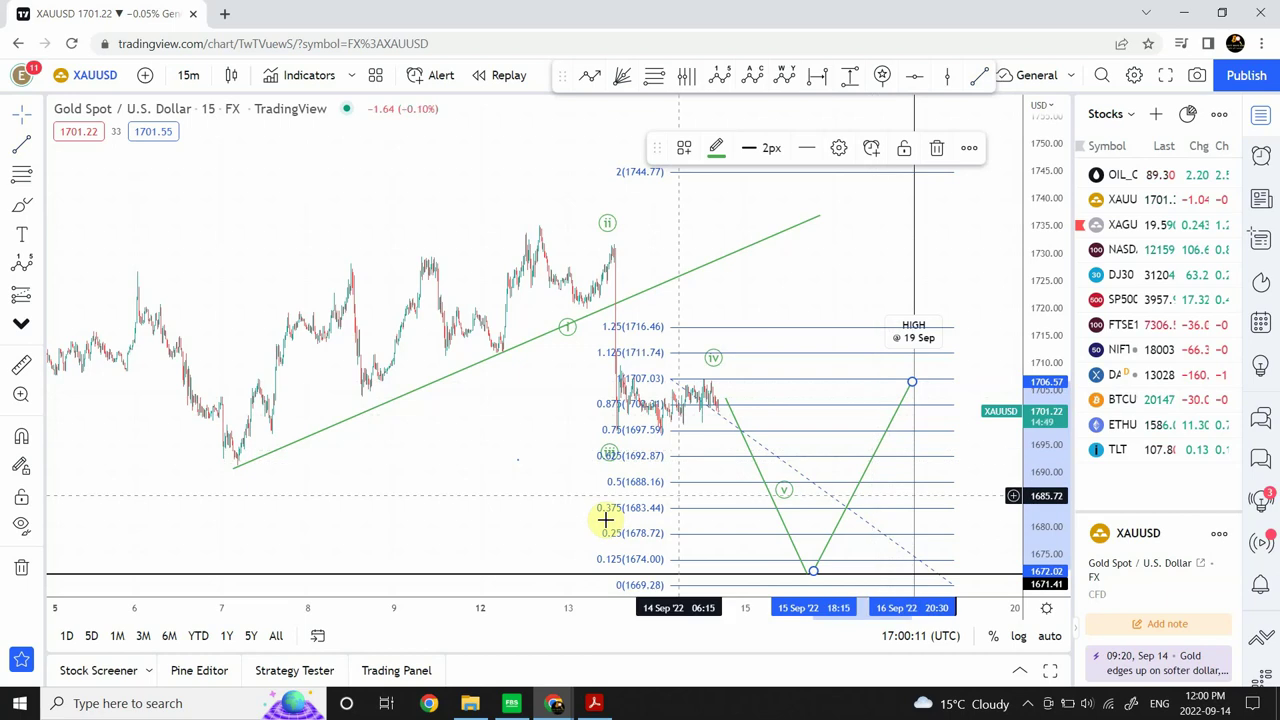
{"action": "left_click", "coordinate": [499, 516]}
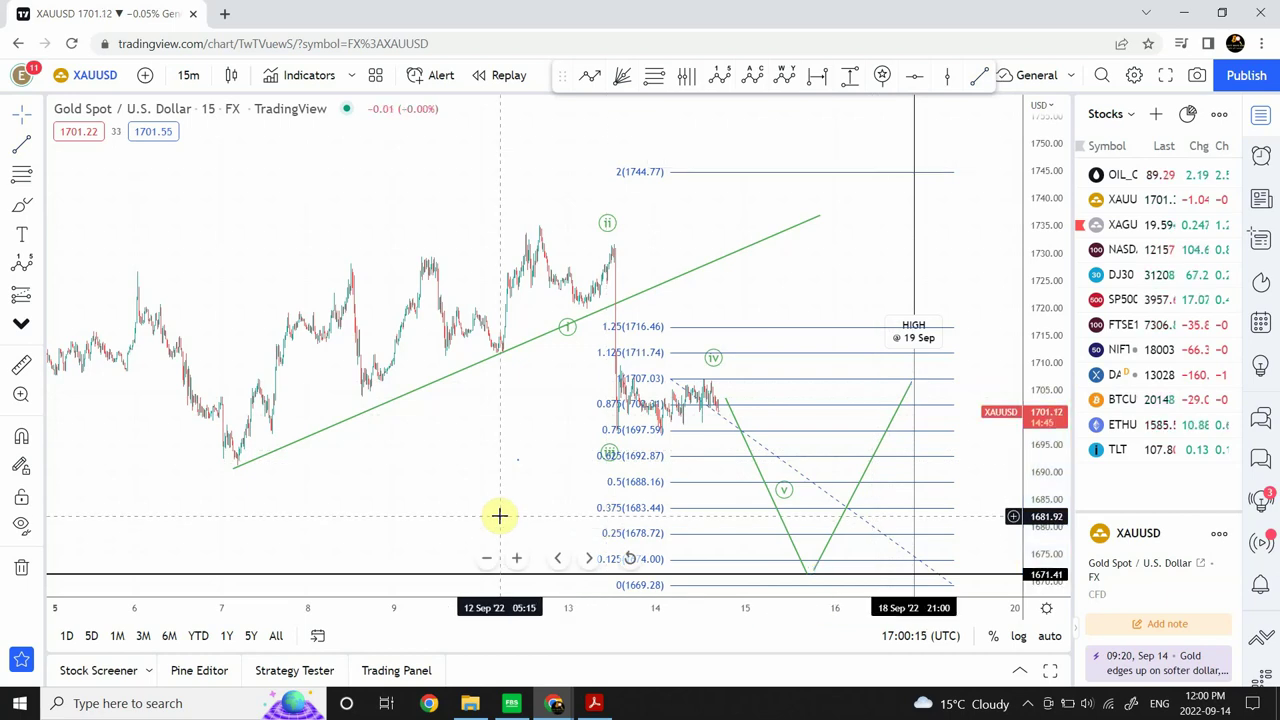
{"action": "left_click", "coordinate": [769, 458]}
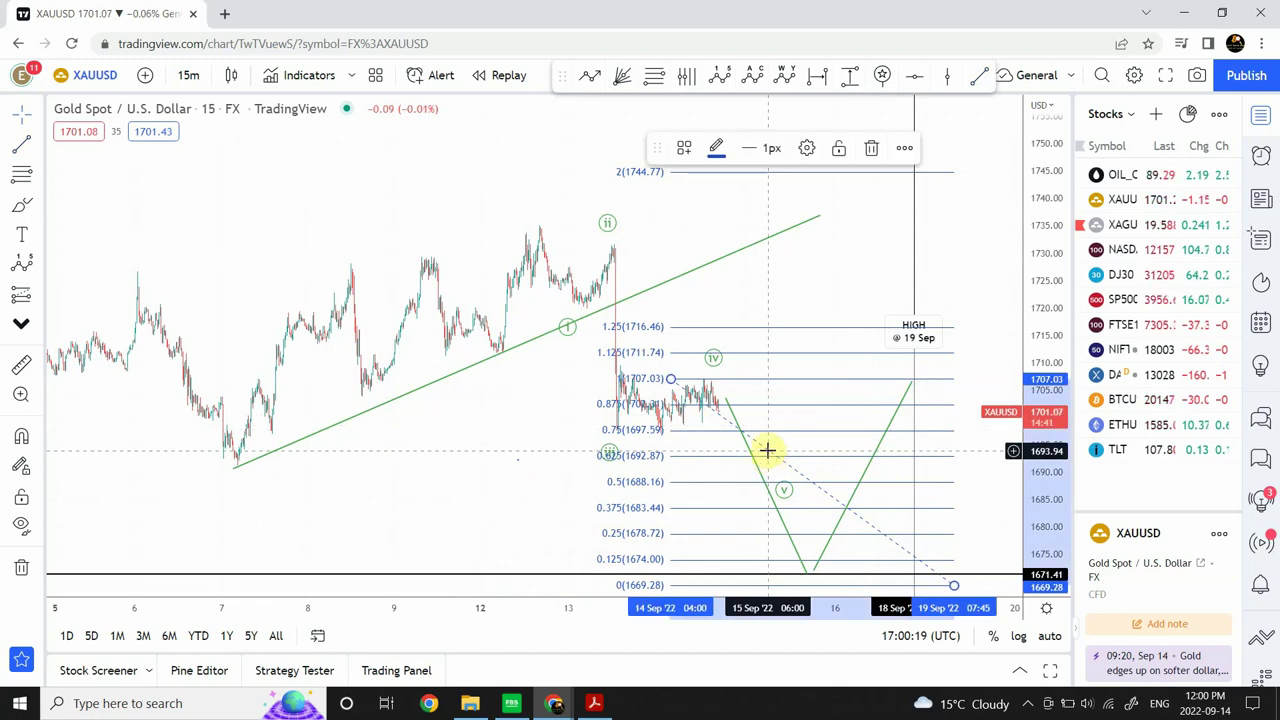
Delete the Fibonacci retracement and draw a line from the wave (iii) low past the latest candles
{"action": "key", "text": "Delete"}
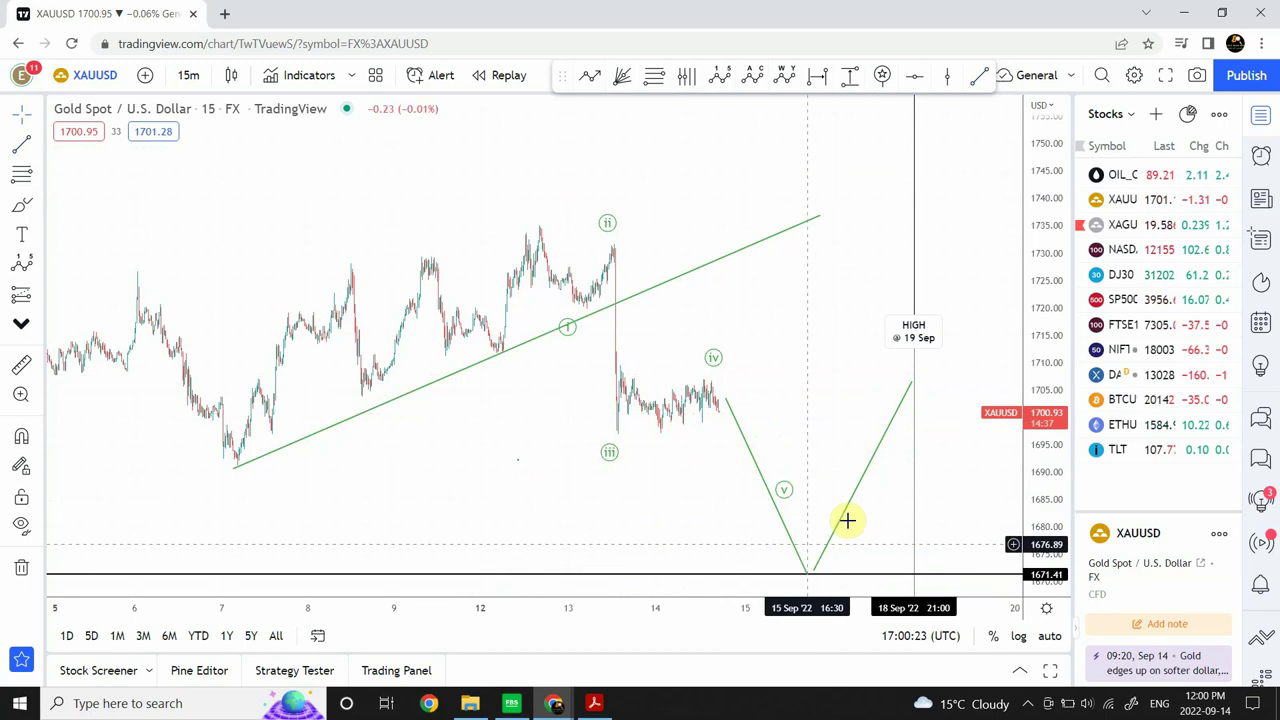
{"action": "left_click", "coordinate": [20, 148]}
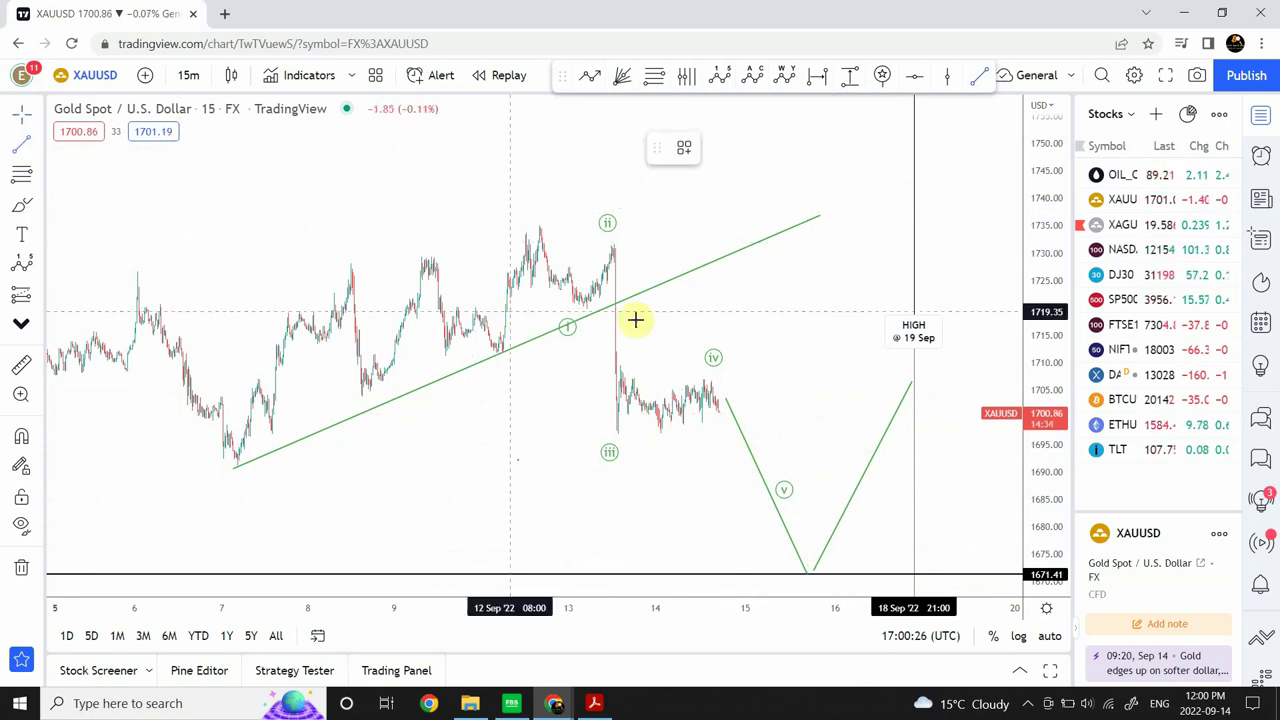
{"action": "left_click", "coordinate": [661, 432]}
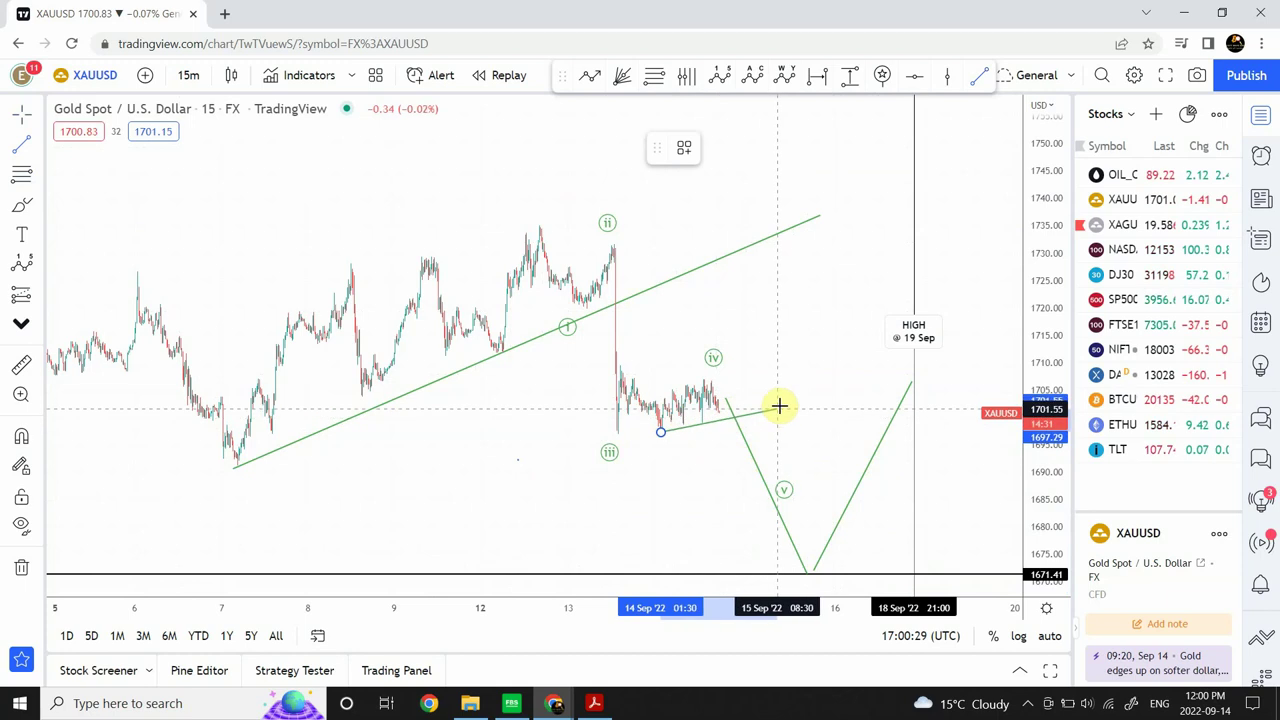
{"action": "left_click", "coordinate": [780, 404]}
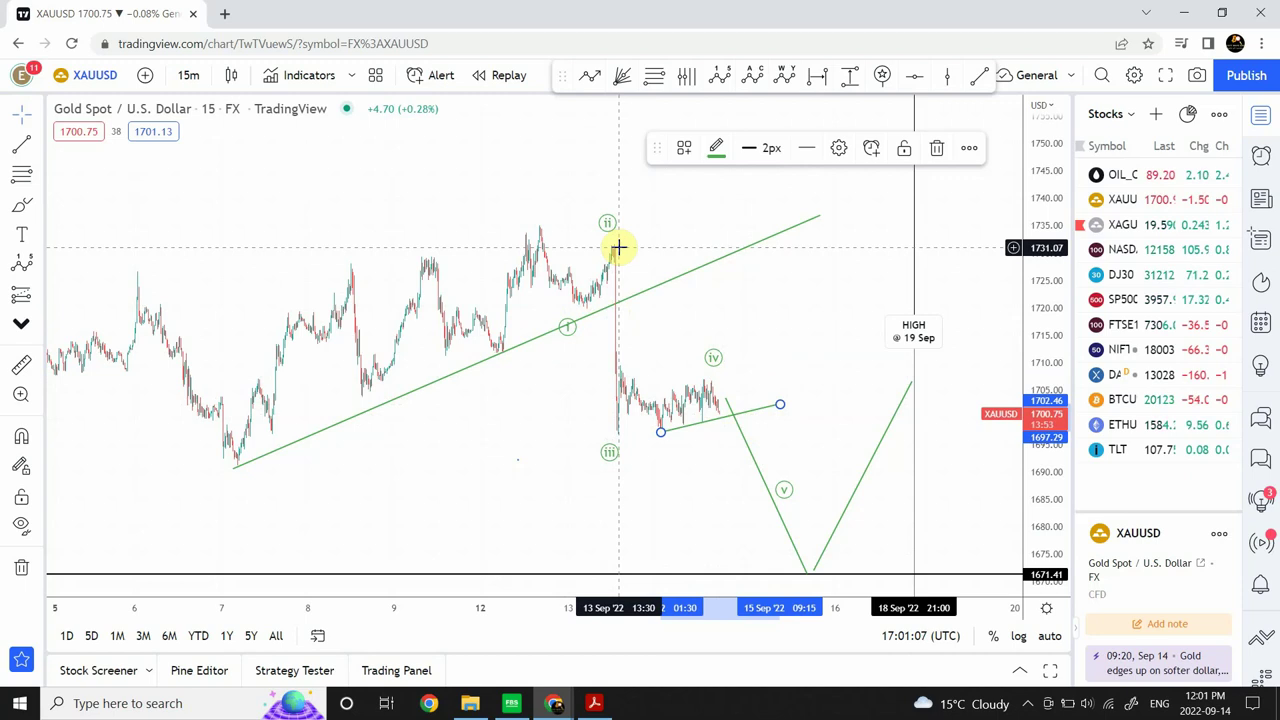
Extend the support line's left end and lower its right end so it lies flat
{"action": "left_click_drag", "start_coordinate": [749, 297], "coordinate": [570, 258]}
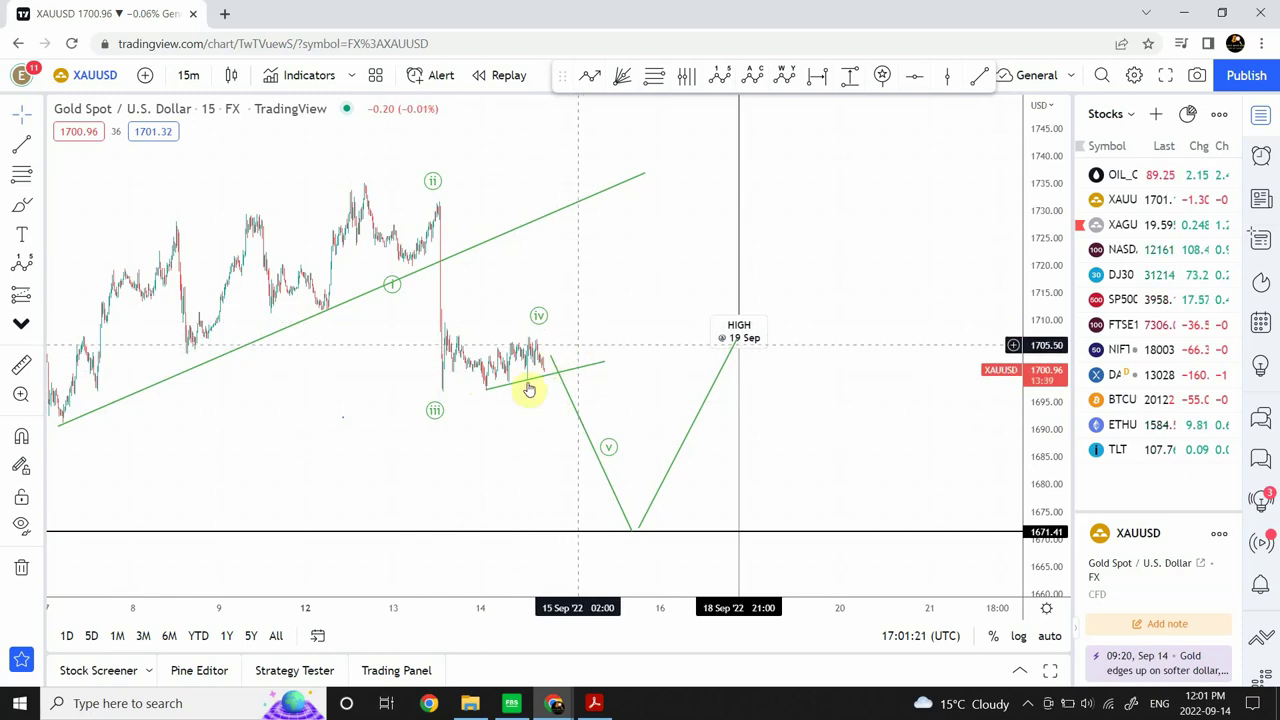
{"action": "left_click_drag", "start_coordinate": [489, 393], "coordinate": [444, 398]}
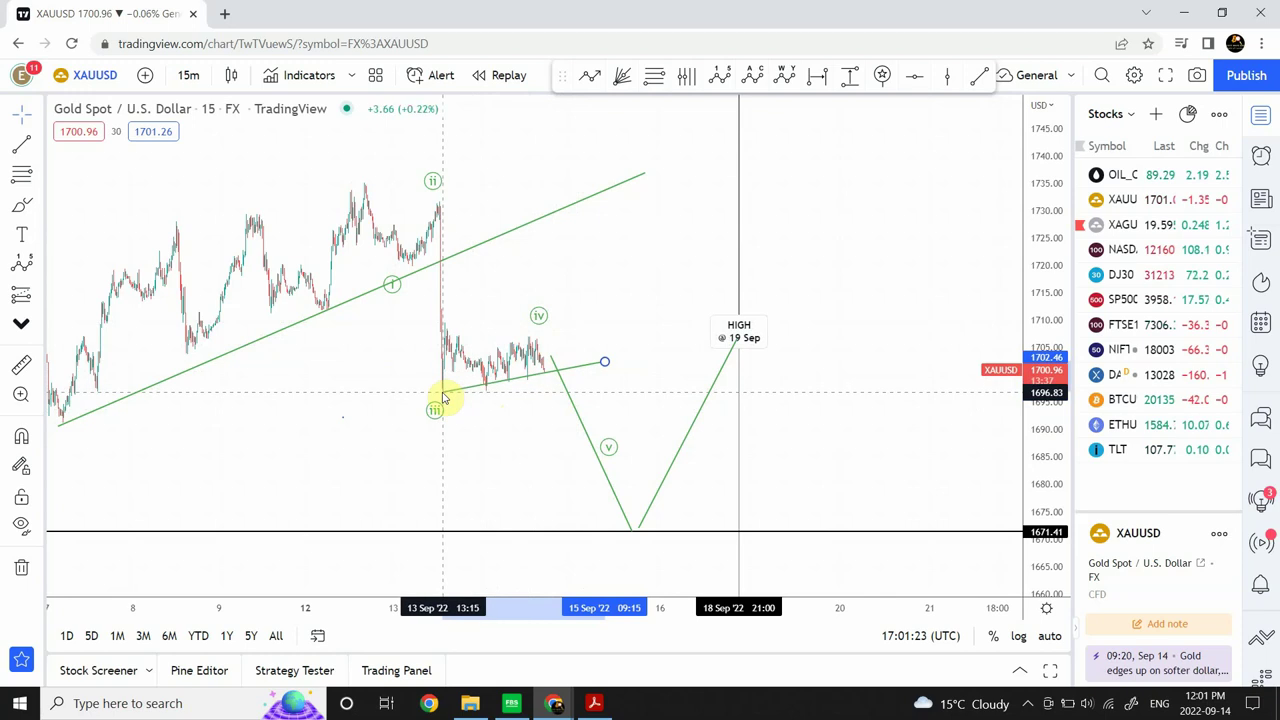
{"action": "mouse_move", "coordinate": [604, 362]}
{"action": "left_mouse_down"}
{"action": "mouse_move", "coordinate": [617, 408]}
{"action": "mouse_move", "coordinate": [628, 393]}
{"action": "left_mouse_up"}
{"action": "left_click", "coordinate": [629, 343]}
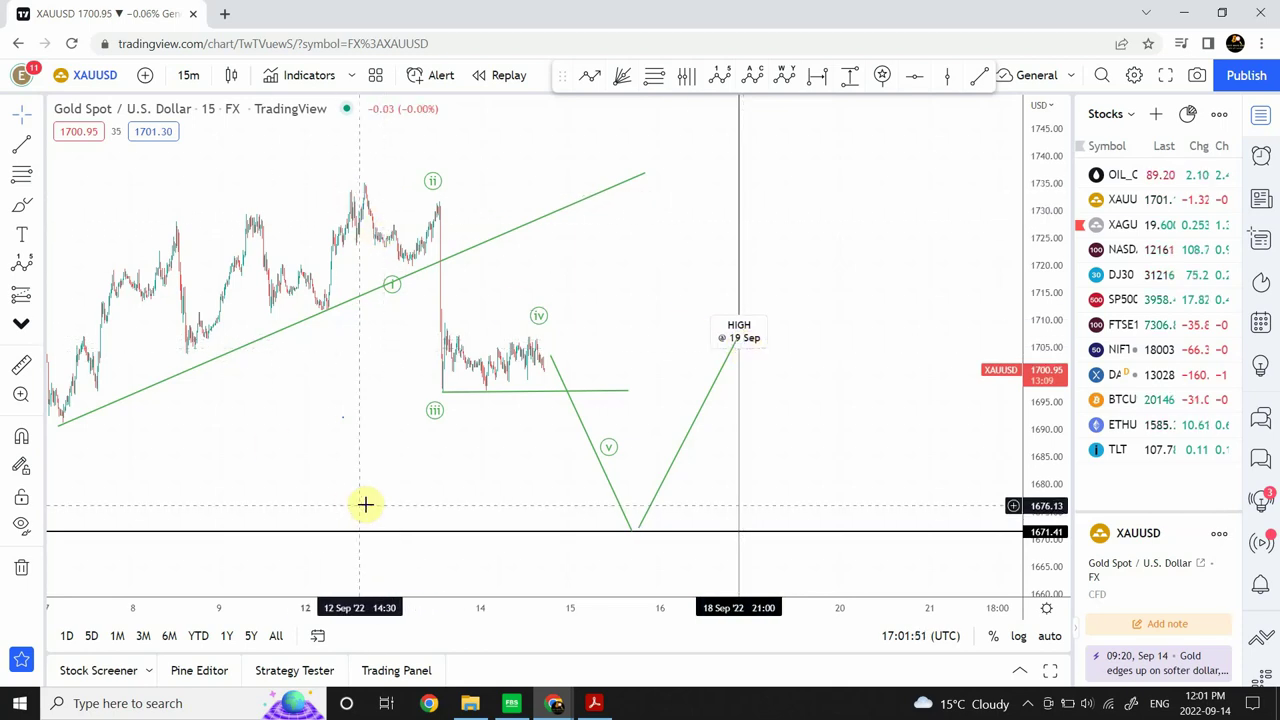
Zoom out and drag the Elliott wave's (v) point down onto the 1671 support line
{"action": "left_click", "coordinate": [486, 559]}
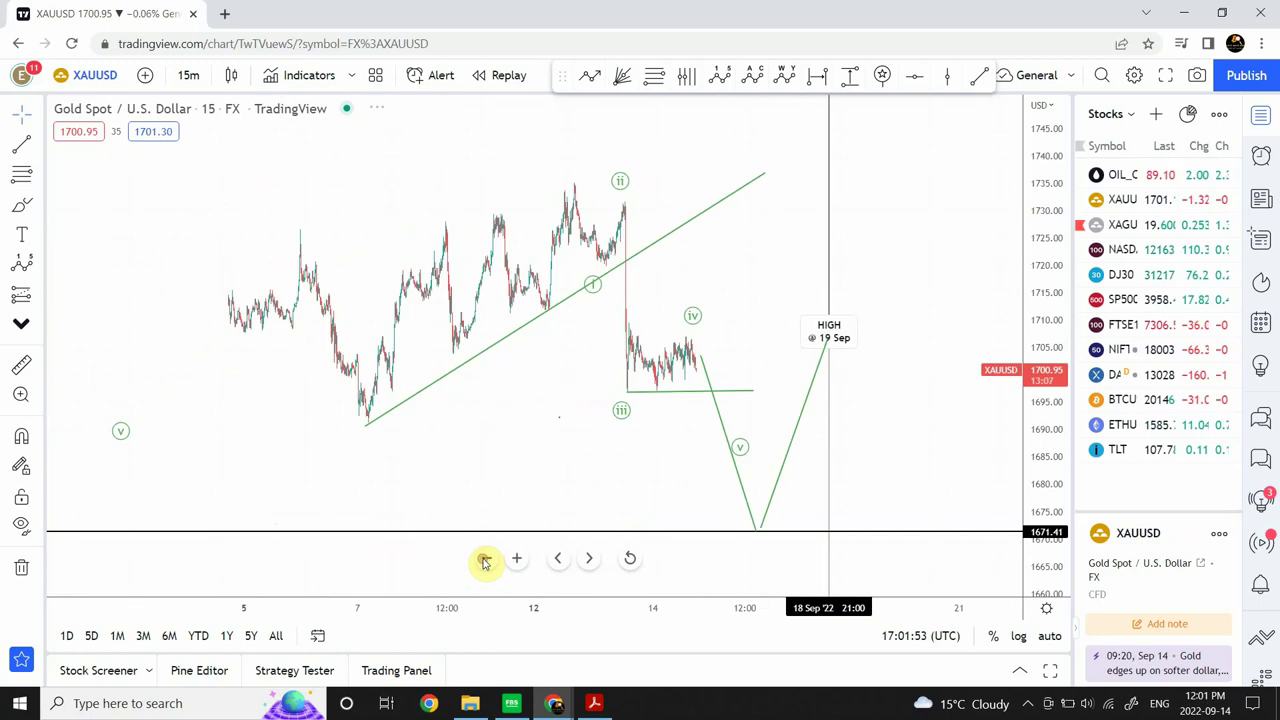
{"action": "left_click", "coordinate": [486, 559]}
{"action": "left_click", "coordinate": [483, 560]}
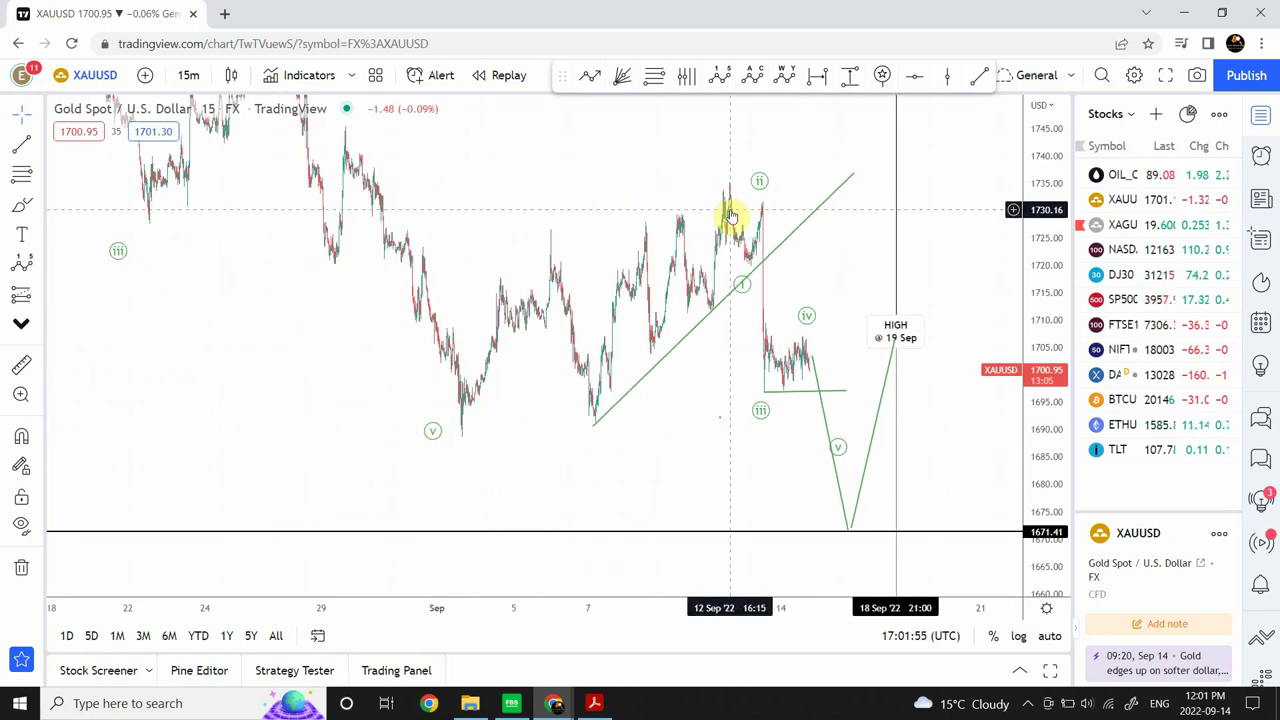
{"action": "left_click", "coordinate": [838, 452]}
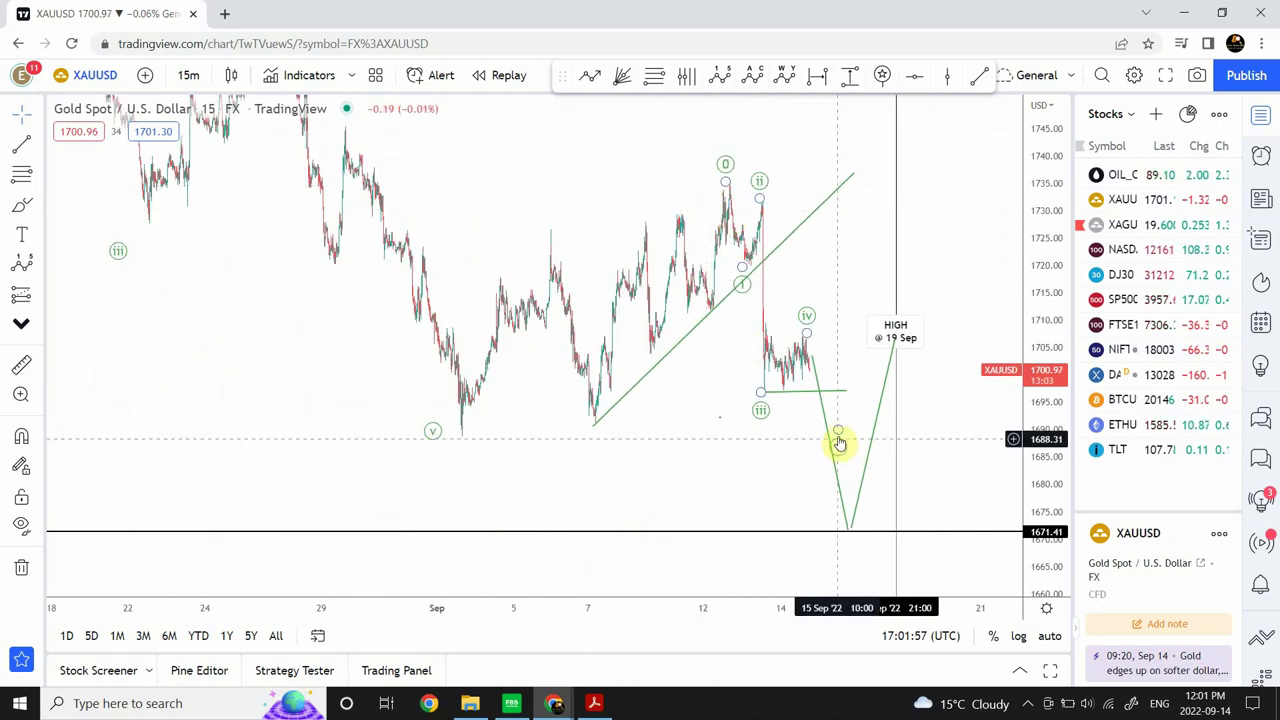
{"action": "left_click_drag", "start_coordinate": [838, 438], "coordinate": [850, 514]}
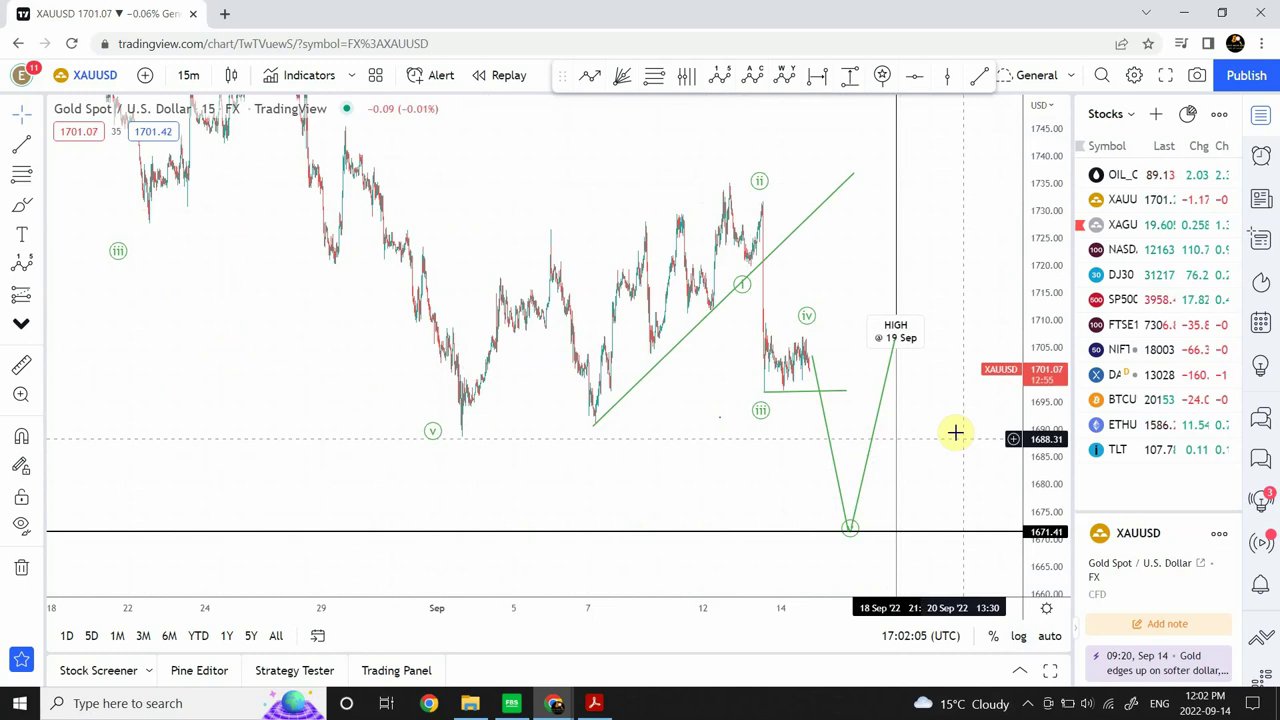
Review the gold chart from the MAJOR LOW marker to the wave labels, then open Silver XAGUSD
{"action": "left_click_drag", "start_coordinate": [846, 260], "coordinate": [453, 243]}
{"action": "left_click_drag", "start_coordinate": [846, 400], "coordinate": [489, 360]}
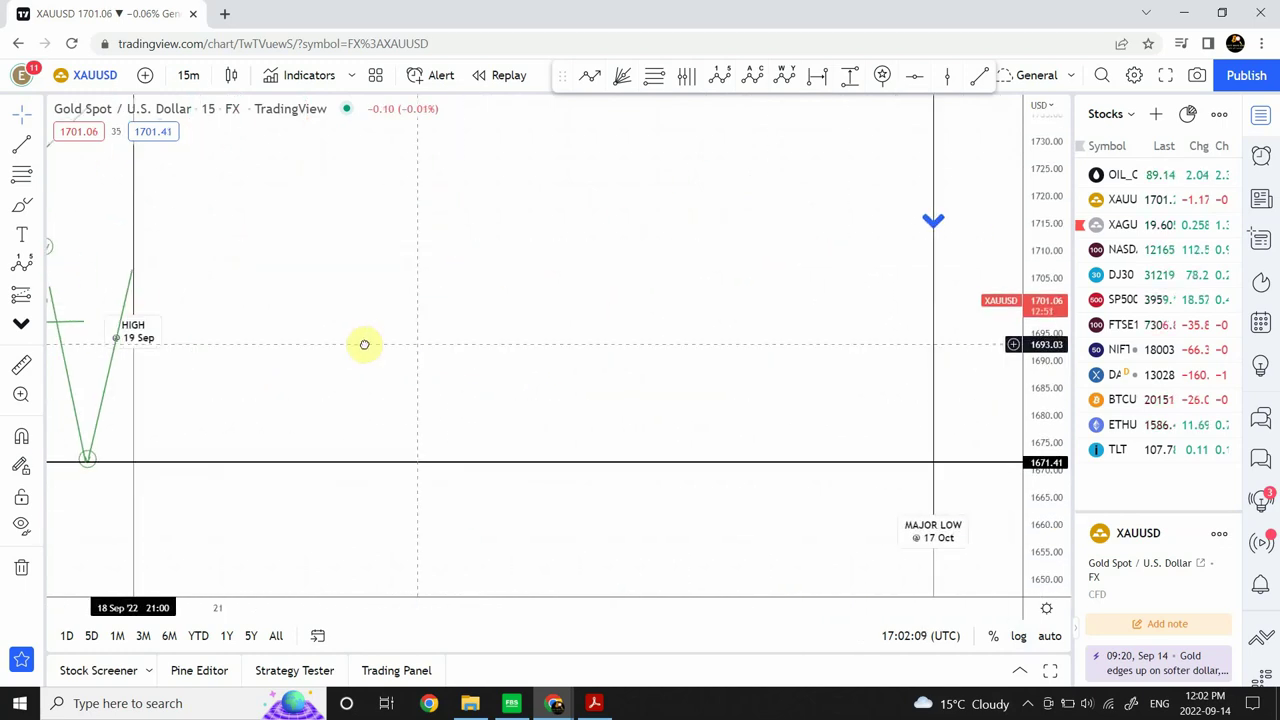
{"action": "left_click_drag", "start_coordinate": [502, 336], "coordinate": [871, 386]}
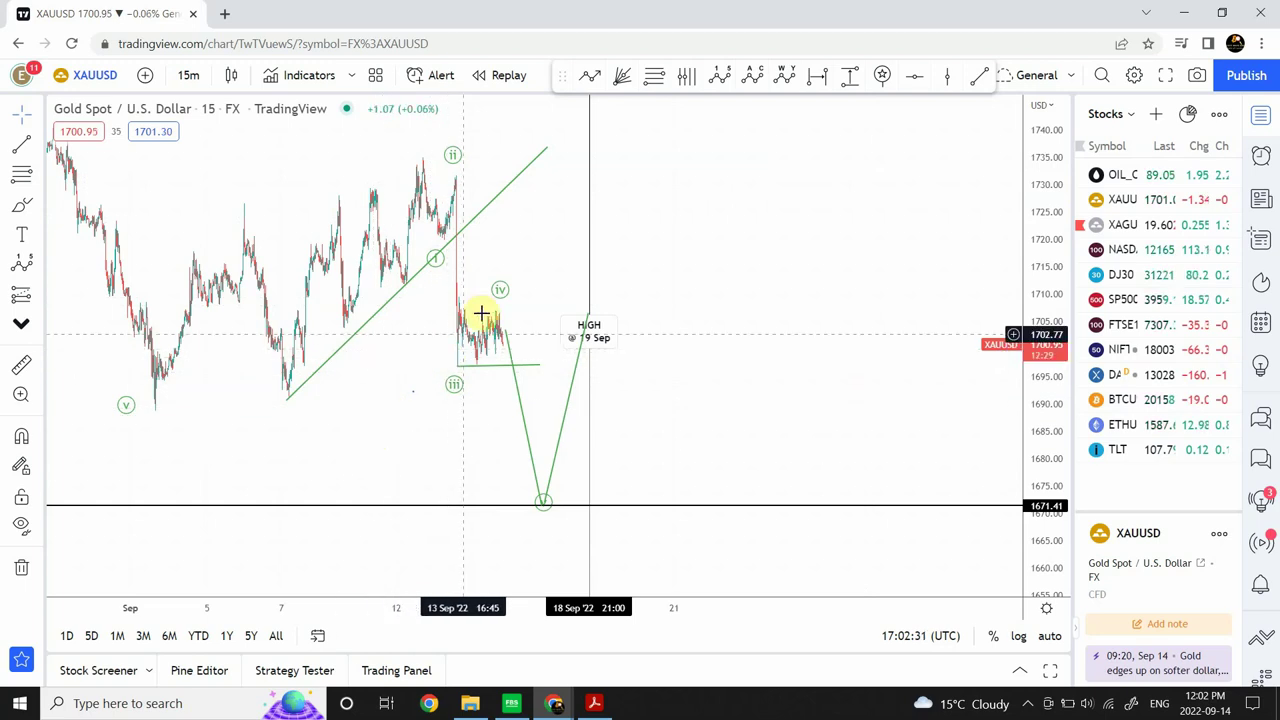
{"action": "left_click", "coordinate": [457, 186]}
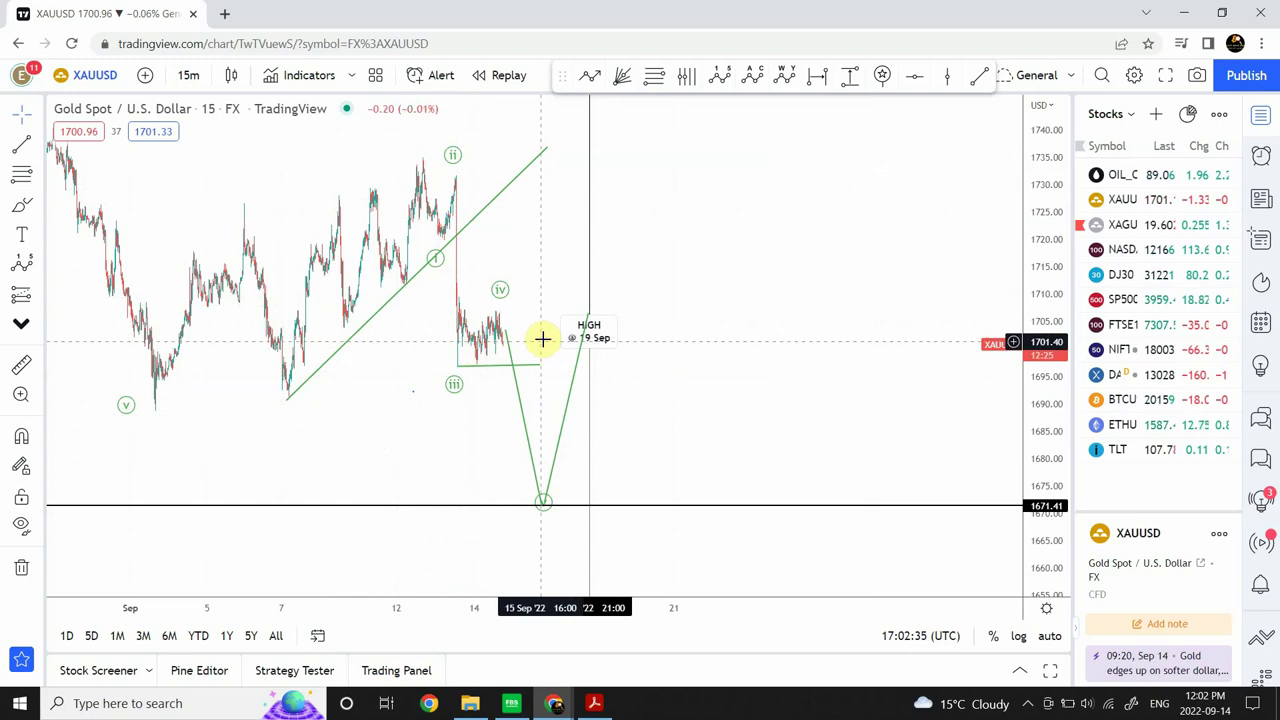
{"action": "left_click", "coordinate": [356, 414]}
{"action": "left_click_drag", "start_coordinate": [356, 414], "coordinate": [607, 399]}
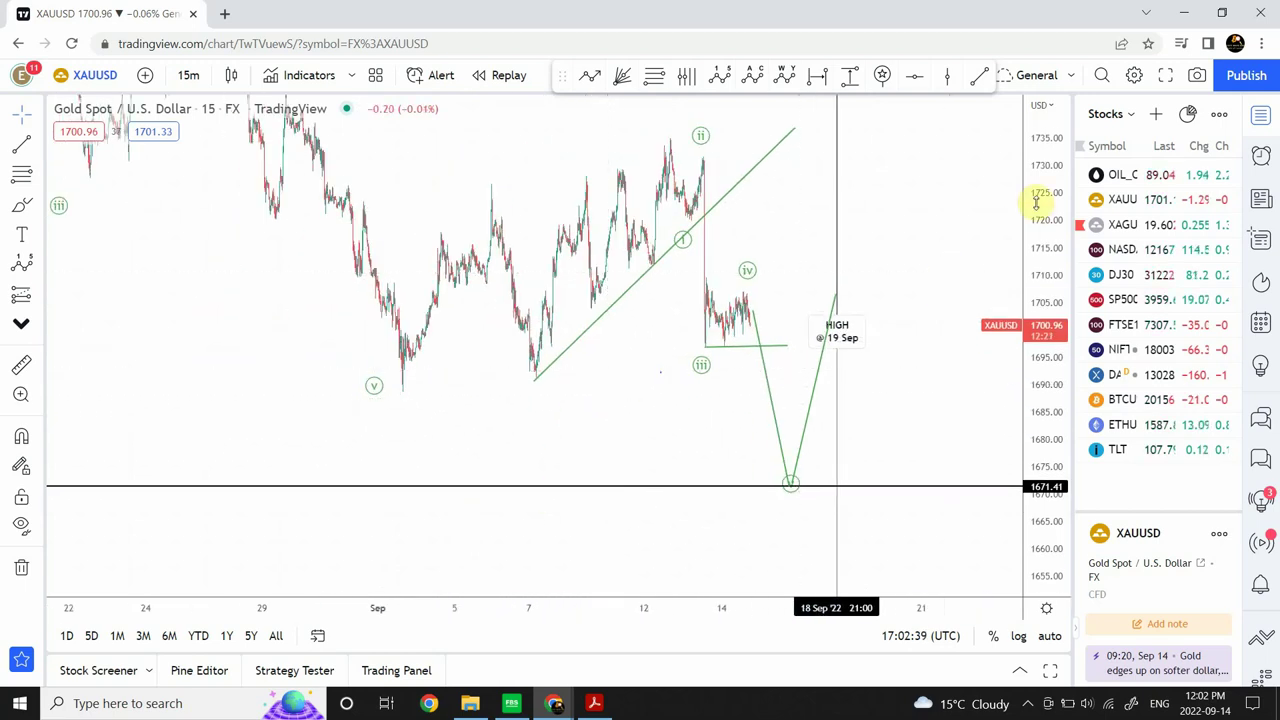
{"action": "left_click", "coordinate": [1133, 228]}
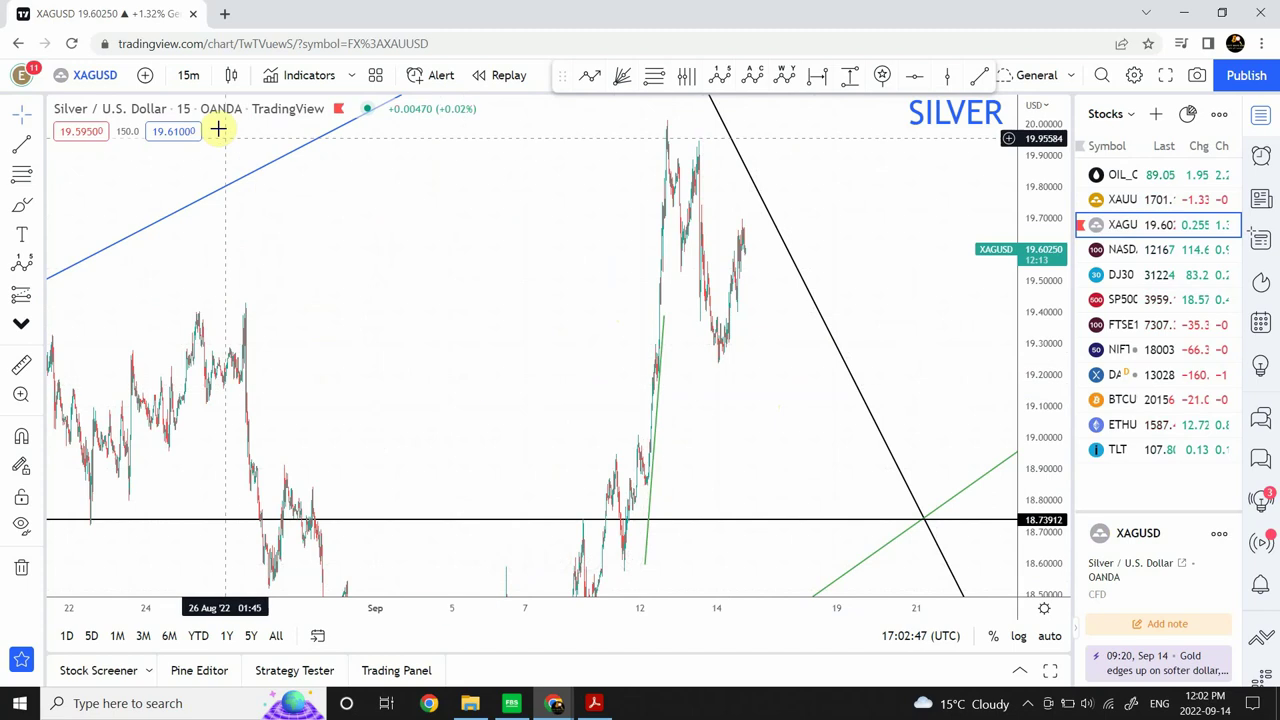
Switch the silver chart to the 1-hour interval and auto-scale the price axis
{"action": "left_click", "coordinate": [190, 76]}
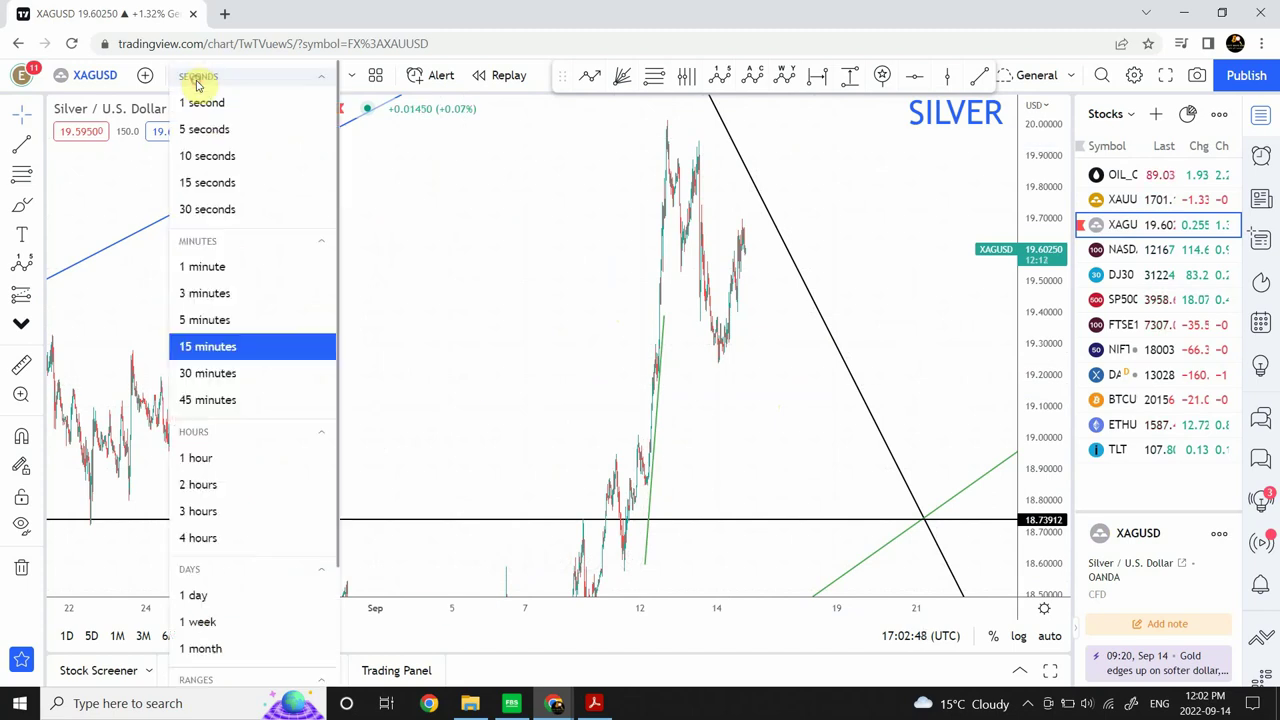
{"action": "left_click", "coordinate": [200, 460]}
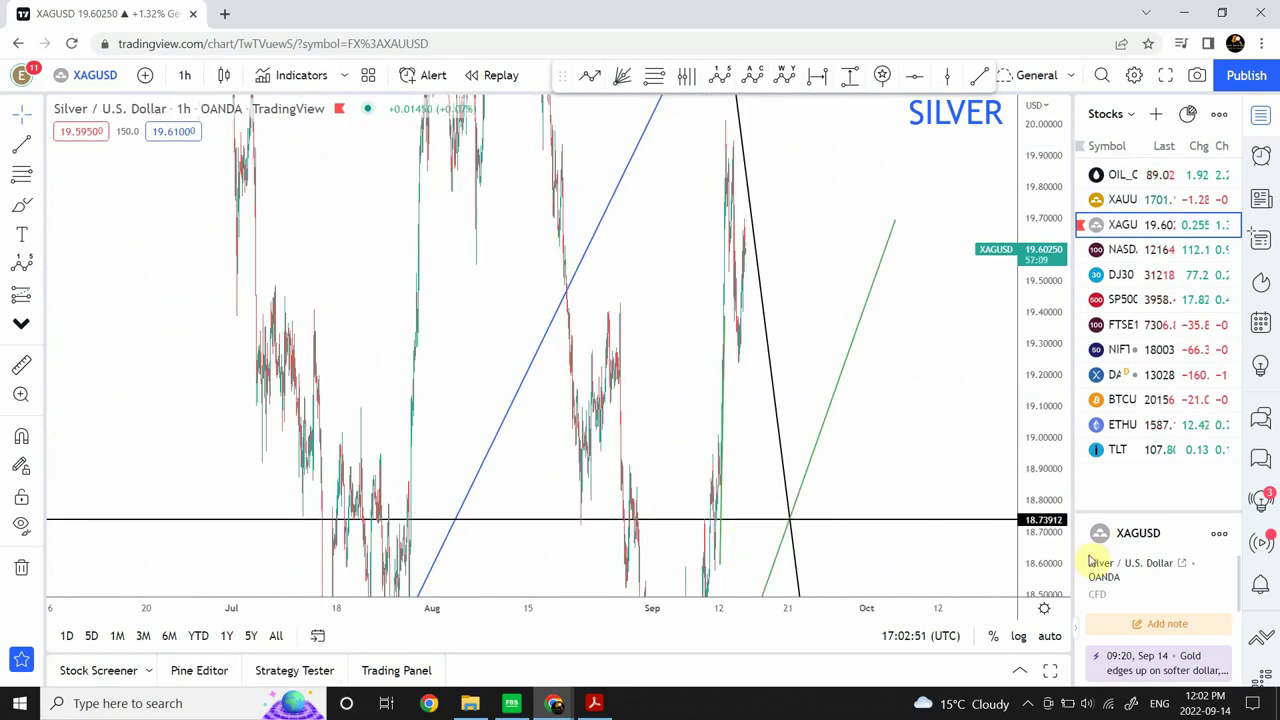
{"action": "left_click", "coordinate": [1049, 638]}
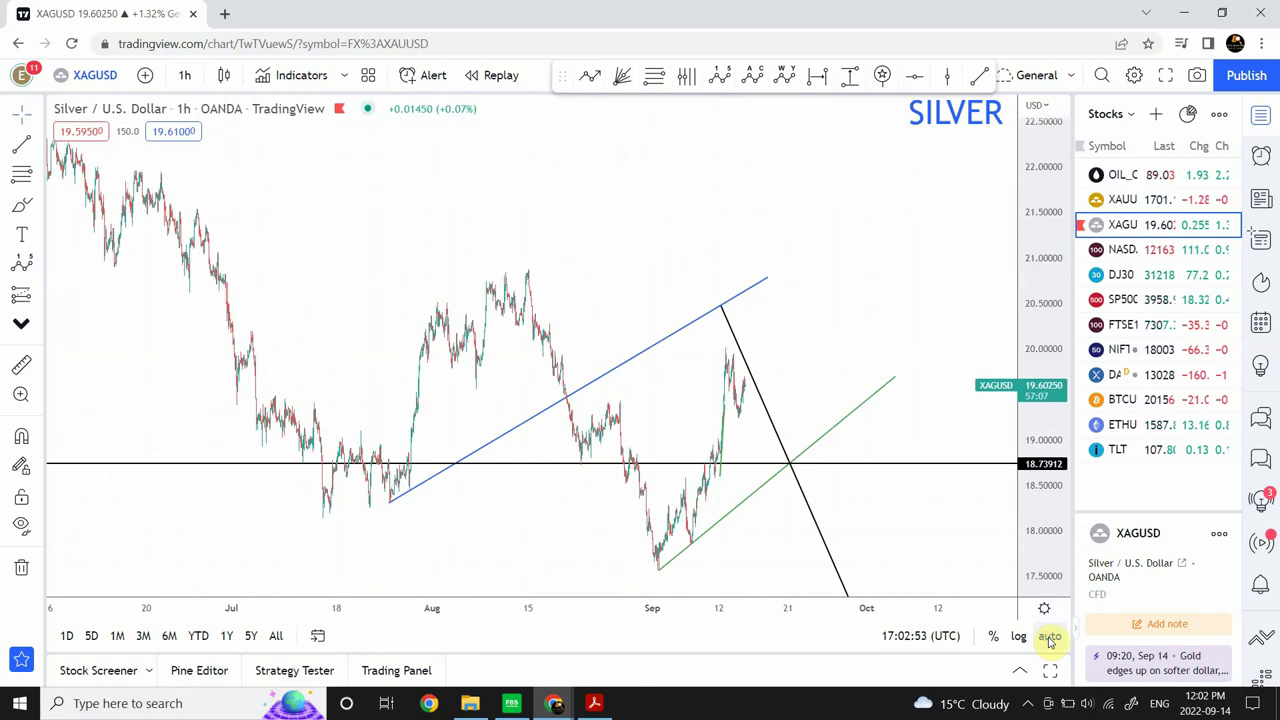
Delete the blue rising trend line from the silver chart
{"action": "left_click_drag", "start_coordinate": [660, 237], "coordinate": [531, 216]}
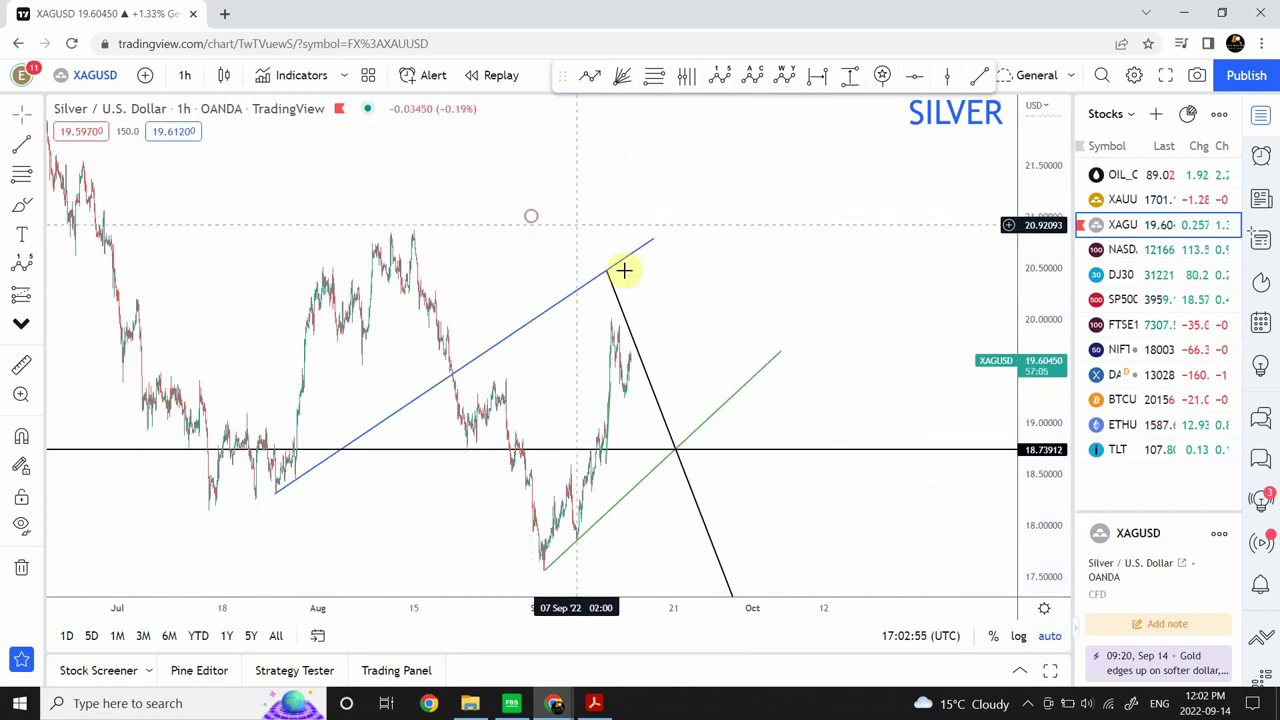
{"action": "left_click", "coordinate": [561, 307]}
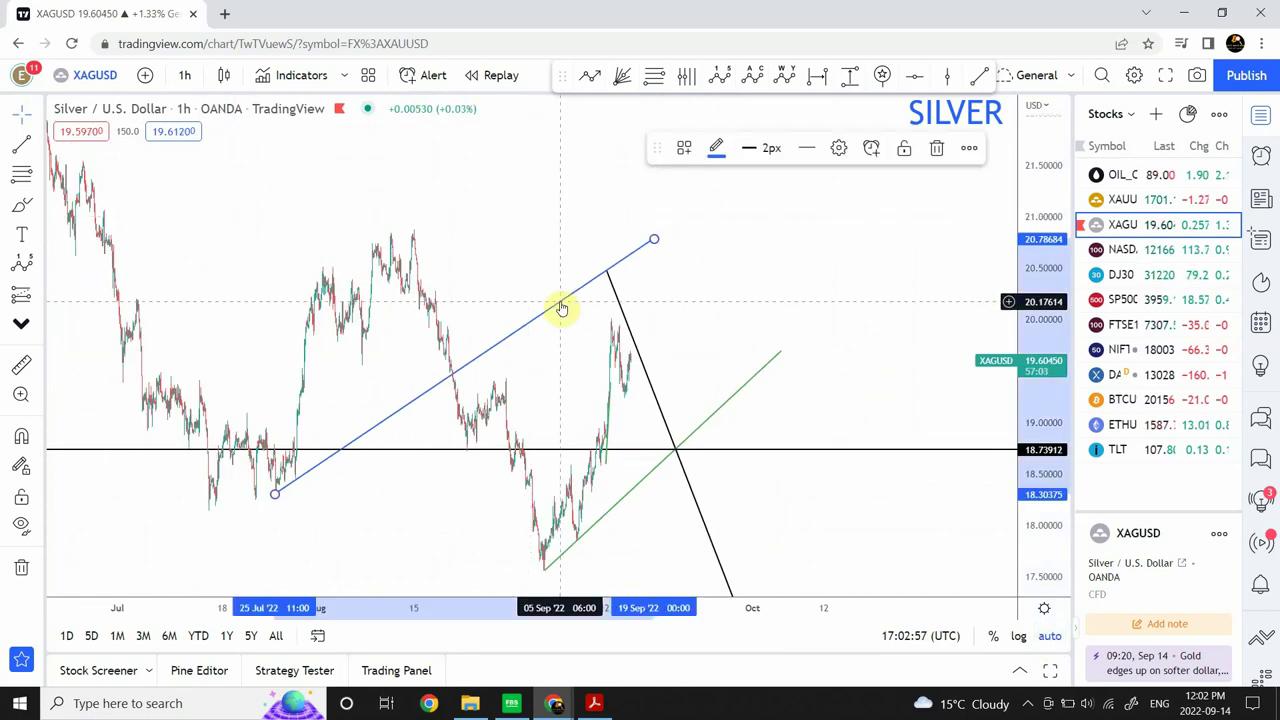
{"action": "key", "text": "Delete"}
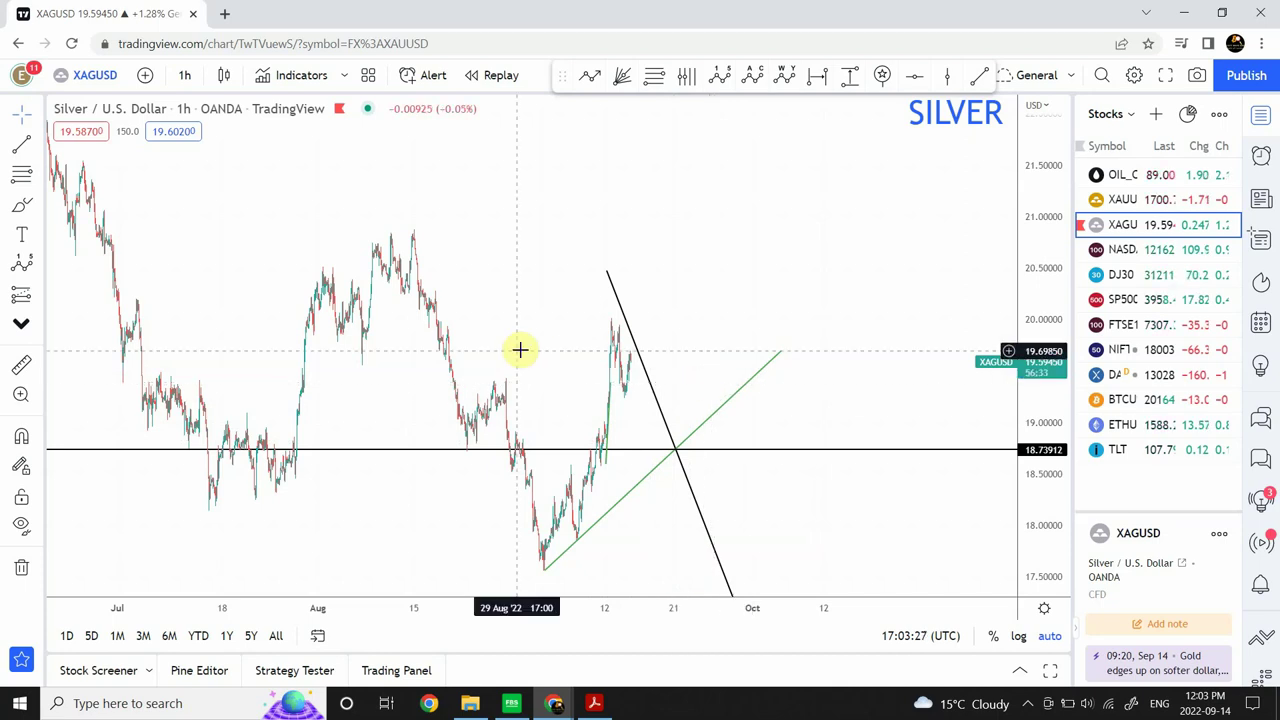
Place a horizontal line at 19.42249 on the 1-hour silver chart, above the 18.739 level
{"action": "left_click_drag", "start_coordinate": [537, 343], "coordinate": [364, 318]}
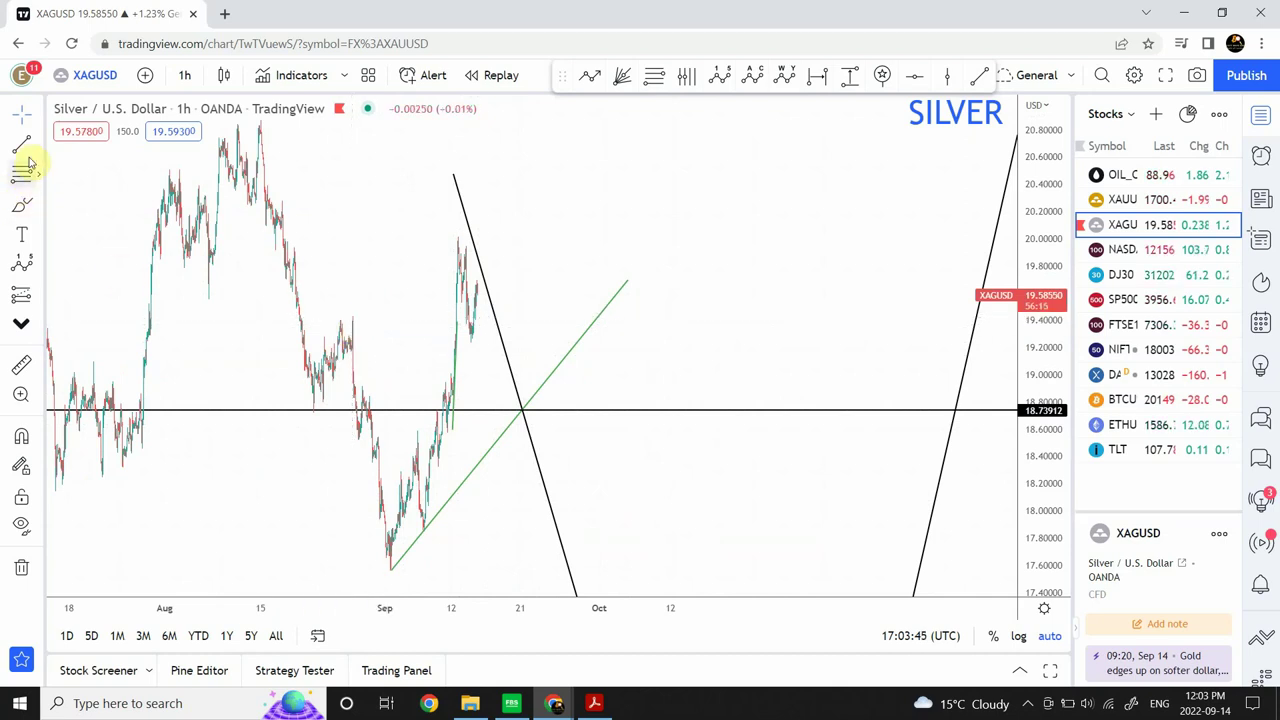
{"action": "left_click", "coordinate": [923, 79]}
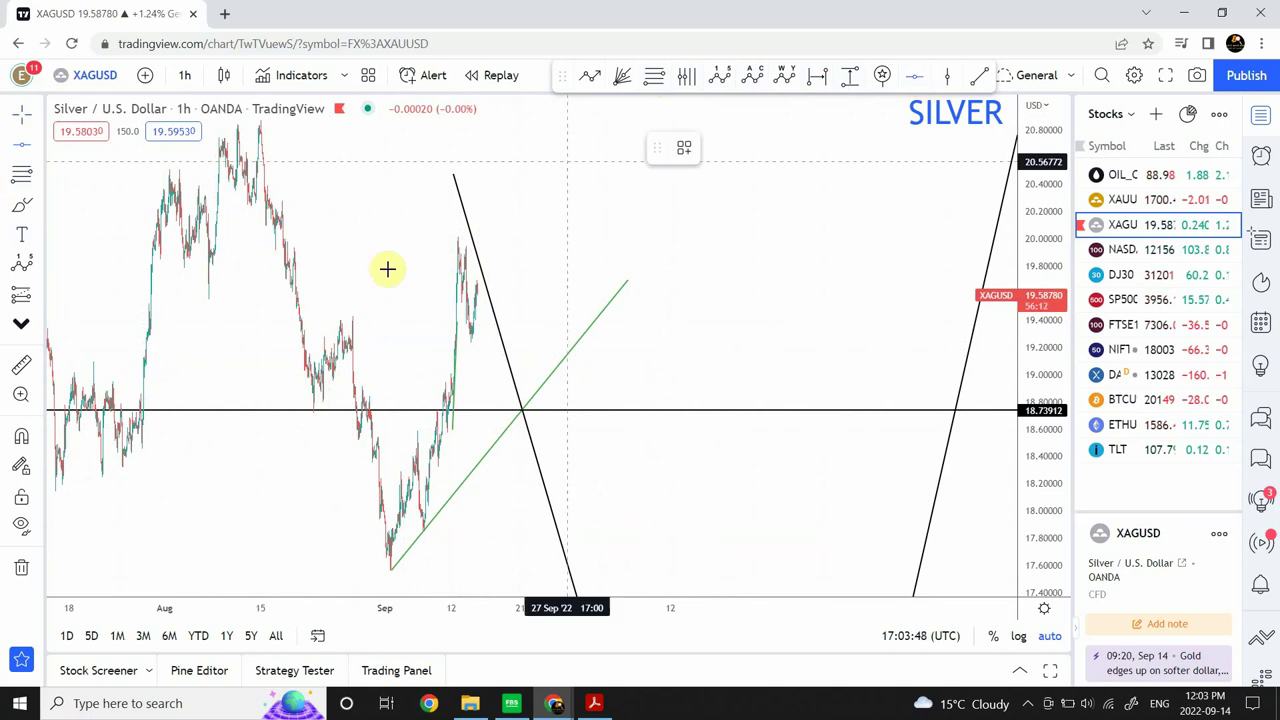
{"action": "left_click", "coordinate": [347, 318]}
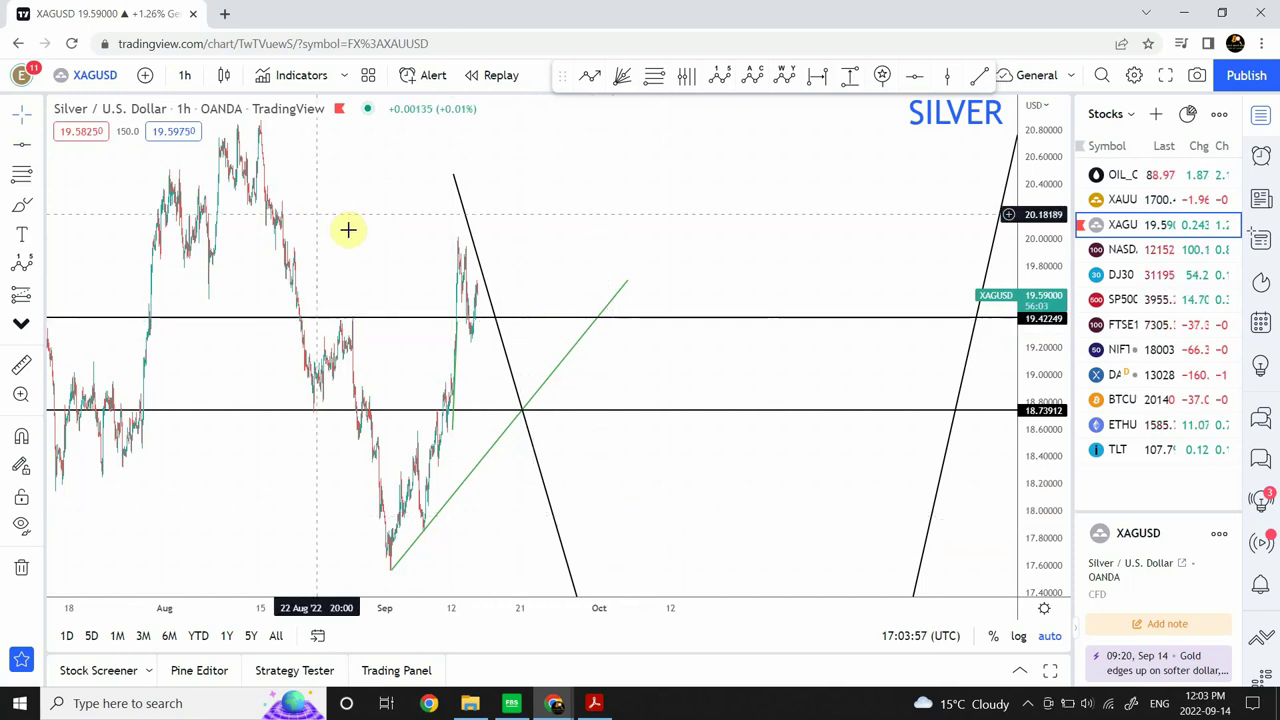
{"action": "left_click_drag", "start_coordinate": [346, 229], "coordinate": [557, 218]}
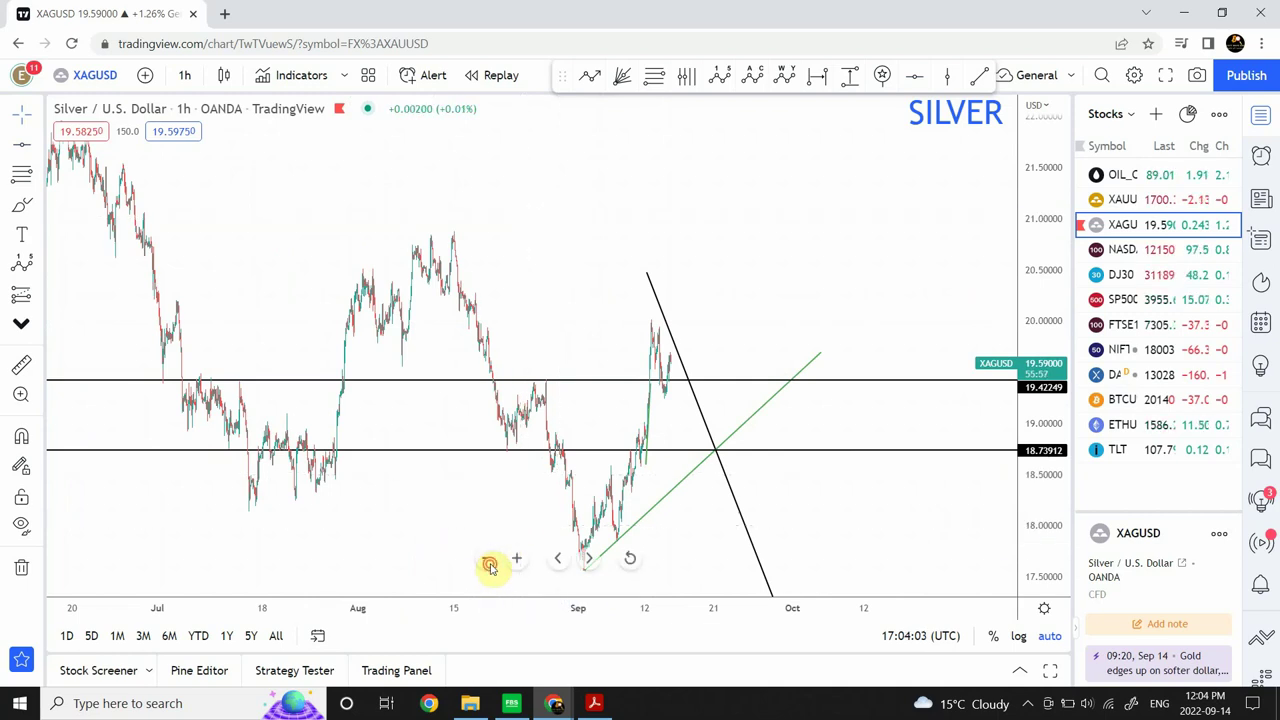
Change the silver chart to 1-day candles to view price since 2017
{"action": "left_click", "coordinate": [188, 80]}
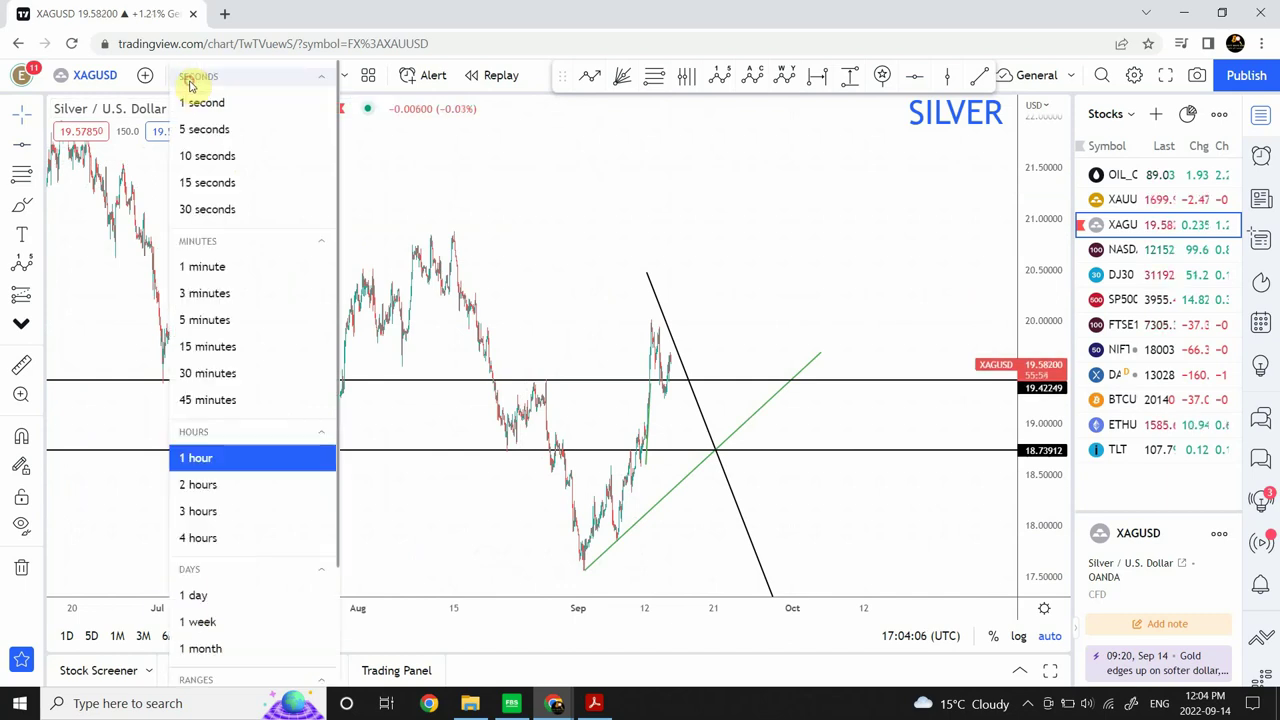
{"action": "left_click", "coordinate": [215, 597]}
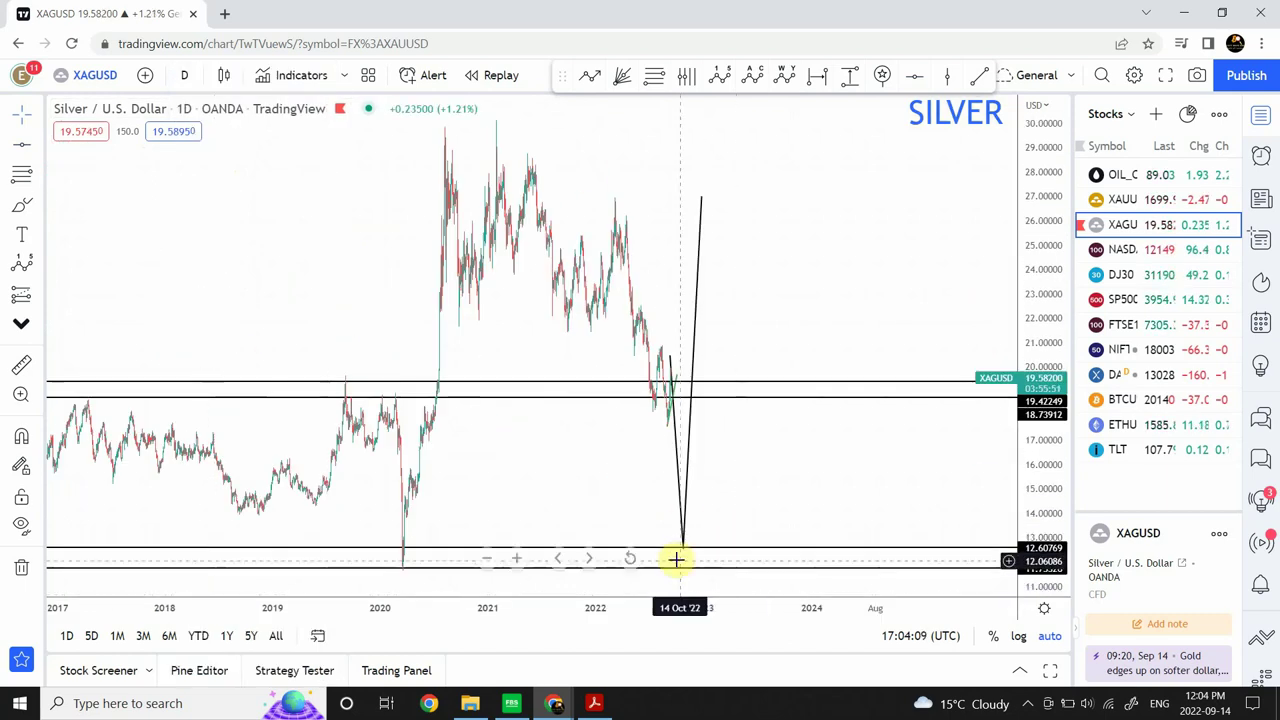